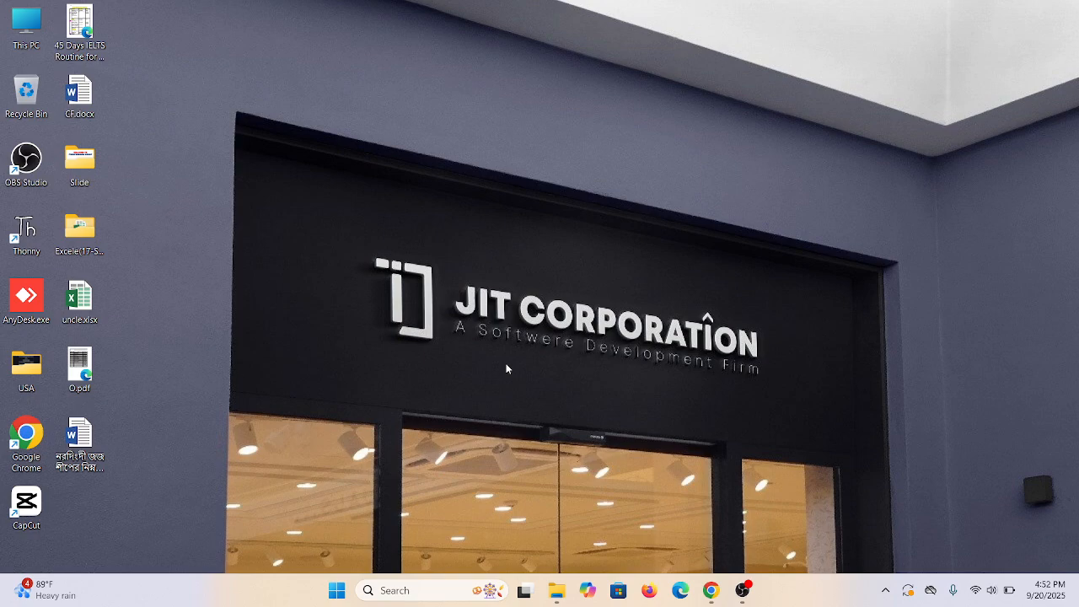
Open Excel 2013, accept the default-program prompt and its follow-up notice, and create a blank workbook
{"action": "key", "text": "super"}
{"action": "type", "text": "excel 2013"}
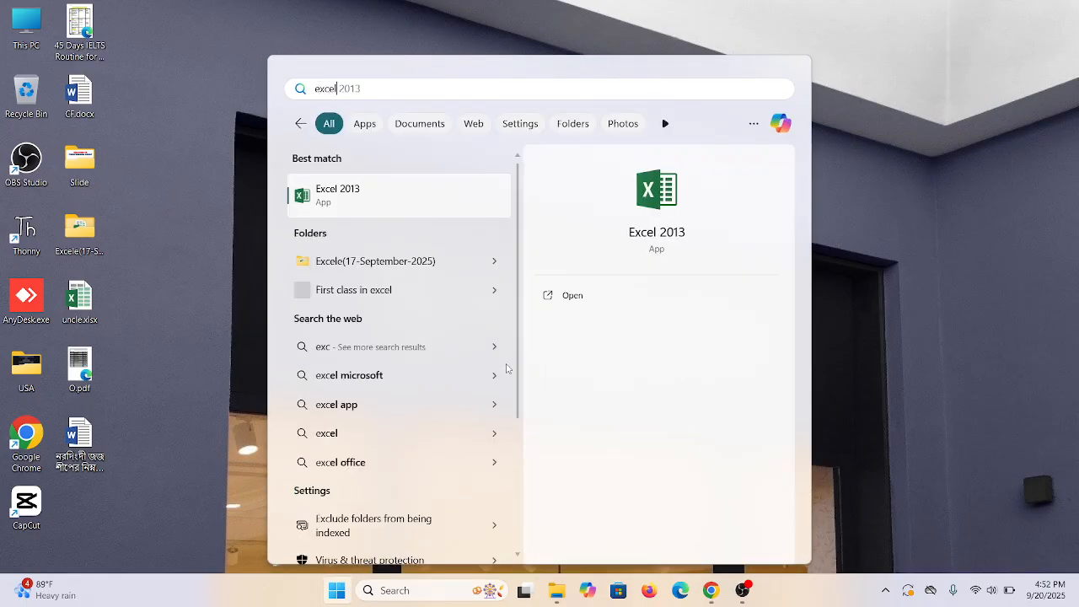
{"action": "key", "text": "Return"}
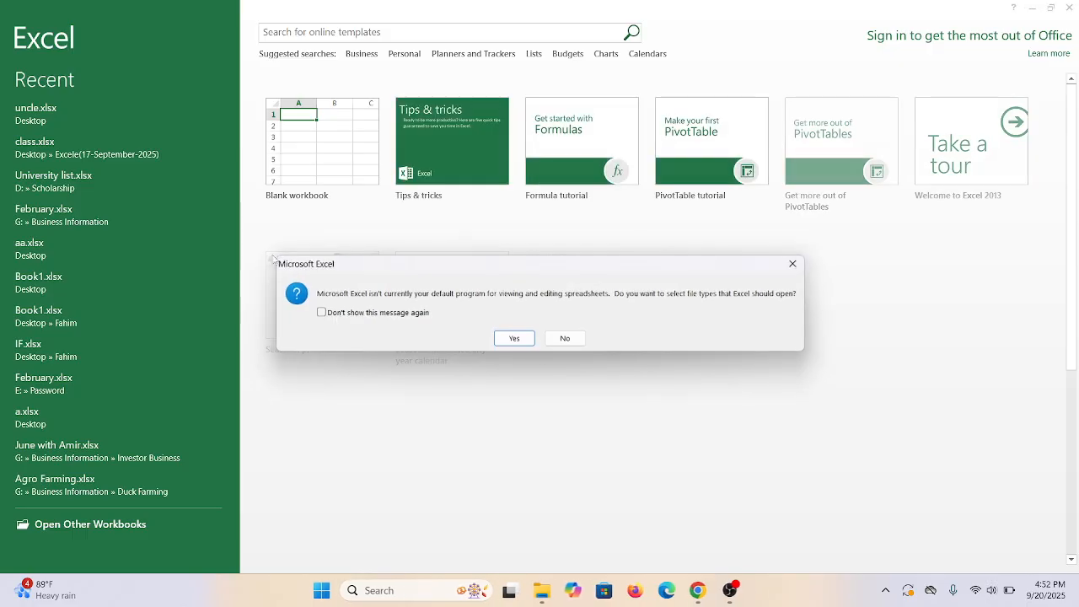
{"action": "left_click", "coordinate": [515, 339]}
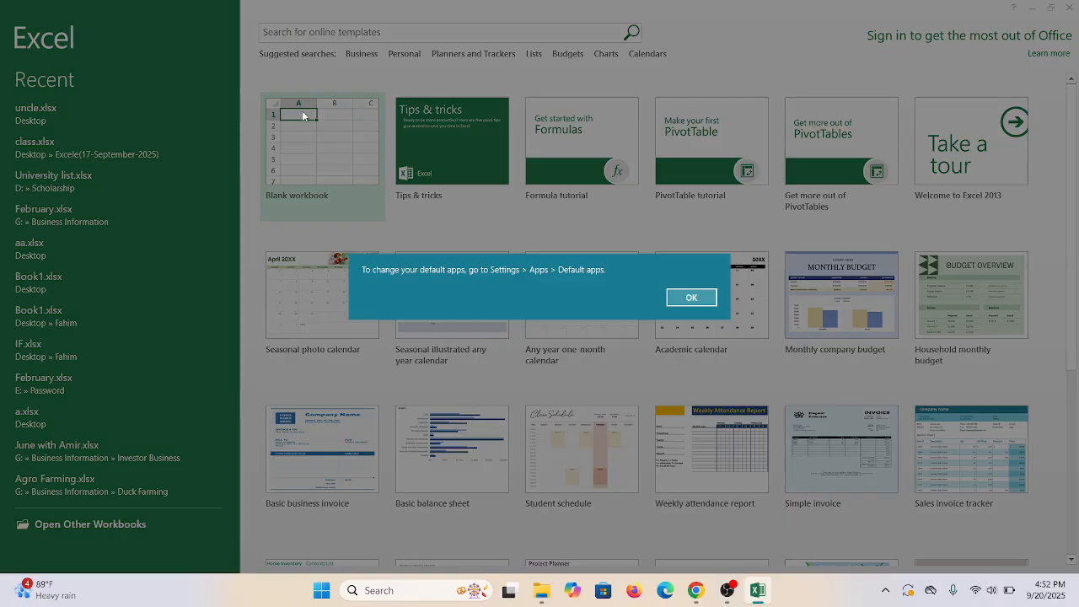
{"action": "left_click", "coordinate": [697, 297]}
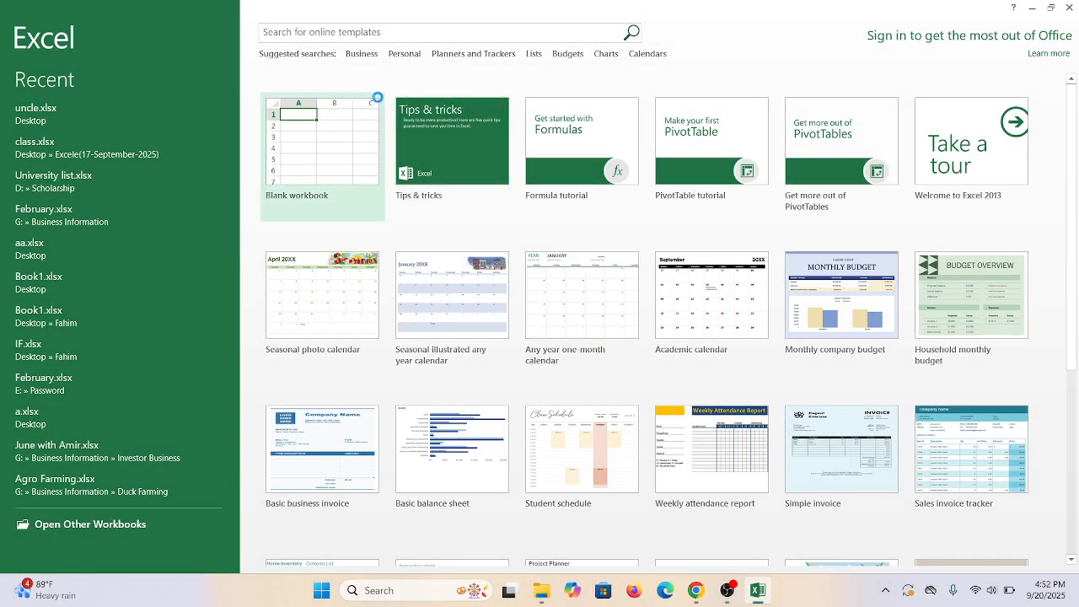
{"action": "left_click", "coordinate": [376, 145]}
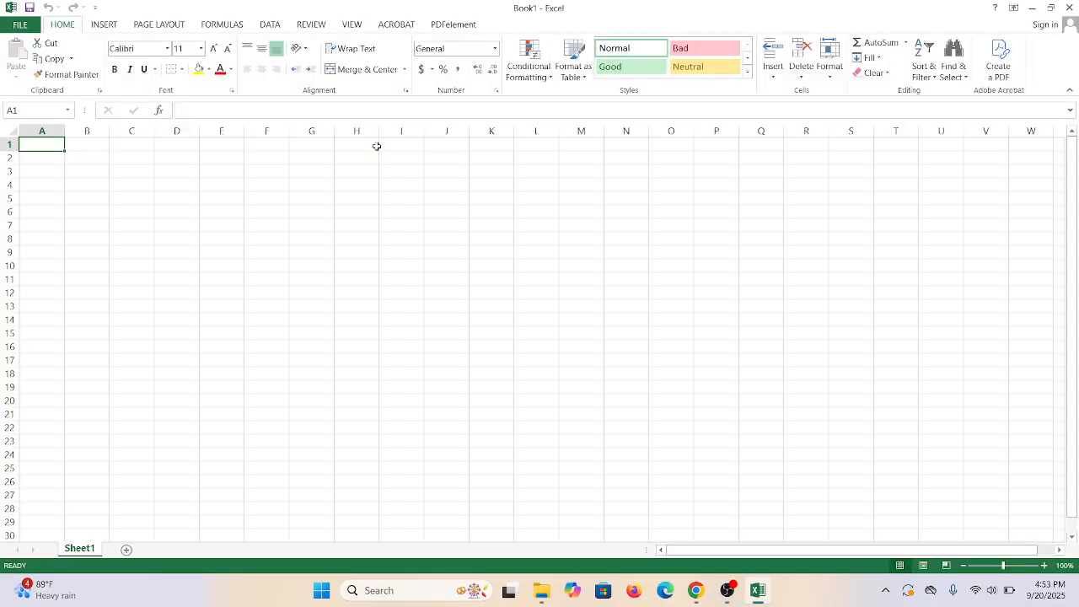
Enter the headers Number and Result in A1 and B1, and put 50 in A2
{"action": "scroll", "coordinate": [377, 146], "scroll_direction": "up", "scroll_amount": 10, "text": "ctrl"}
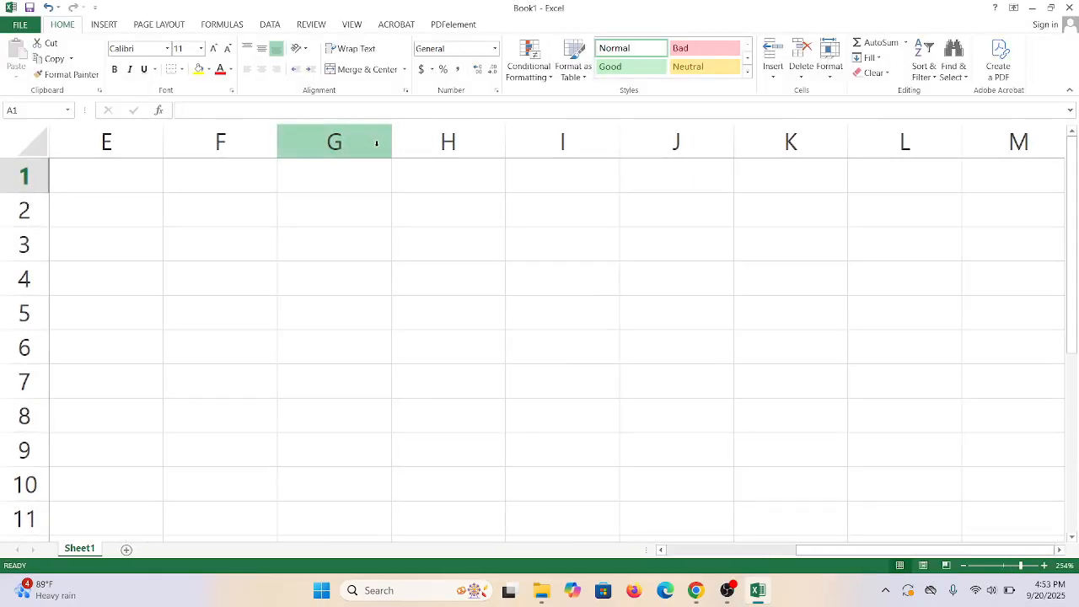
{"action": "scroll", "coordinate": [222, 226], "scroll_direction": "left", "scroll_amount": 5}
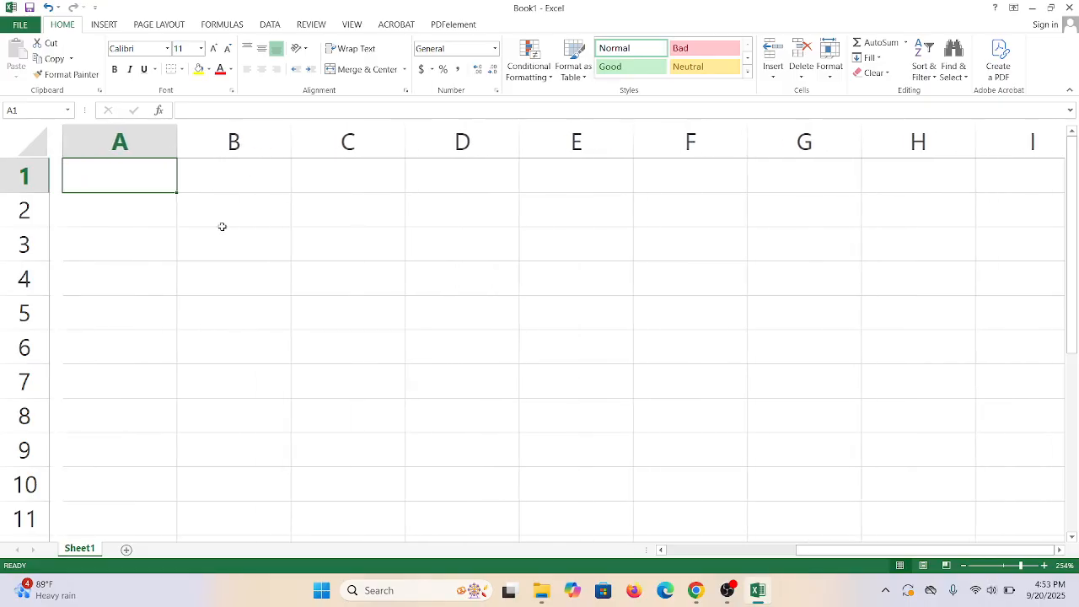
{"action": "type", "text": "Number"}
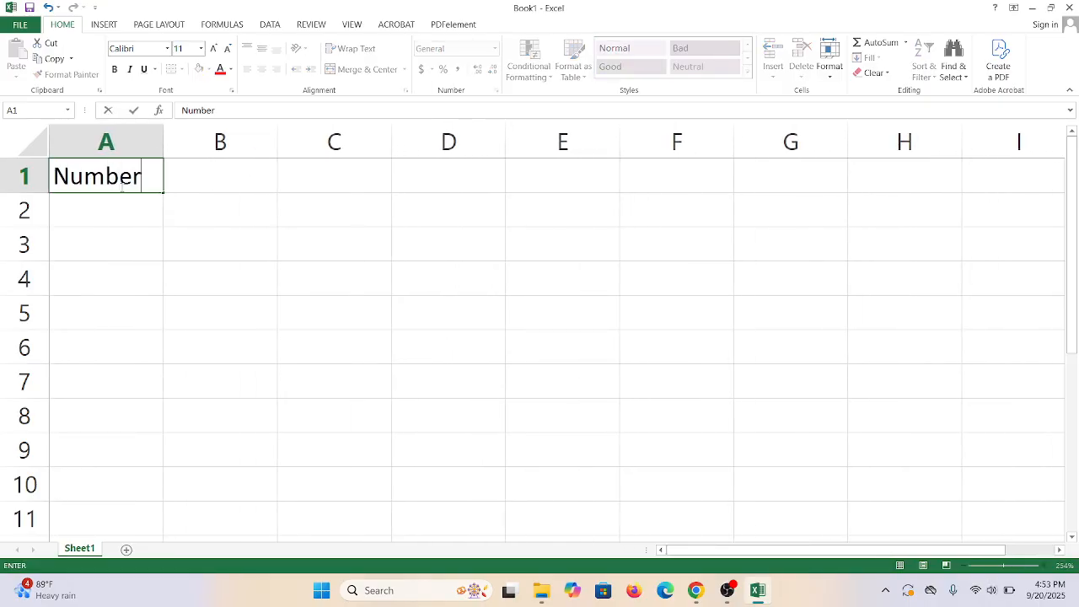
{"action": "key", "text": "Tab"}
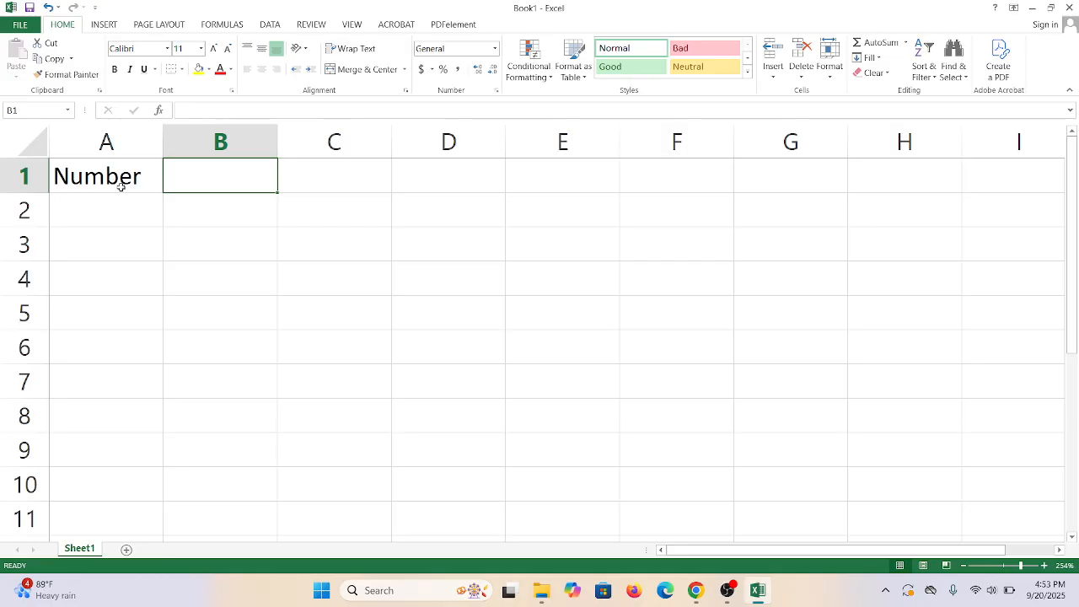
{"action": "type", "text": "Result"}
{"action": "key", "text": "Return"}
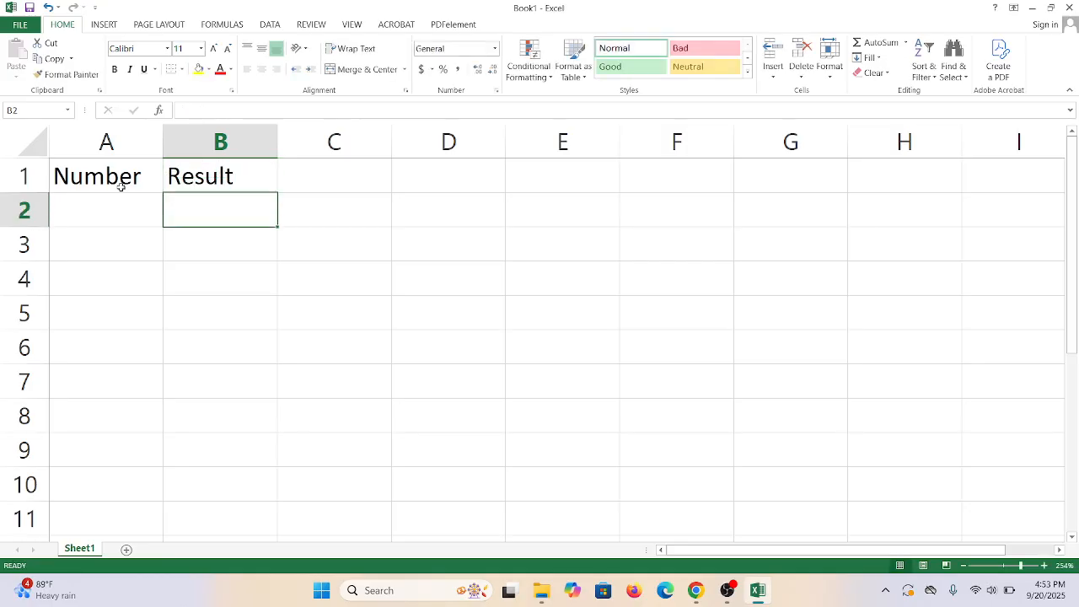
{"action": "key", "text": "Left"}
{"action": "type", "text": "50"}
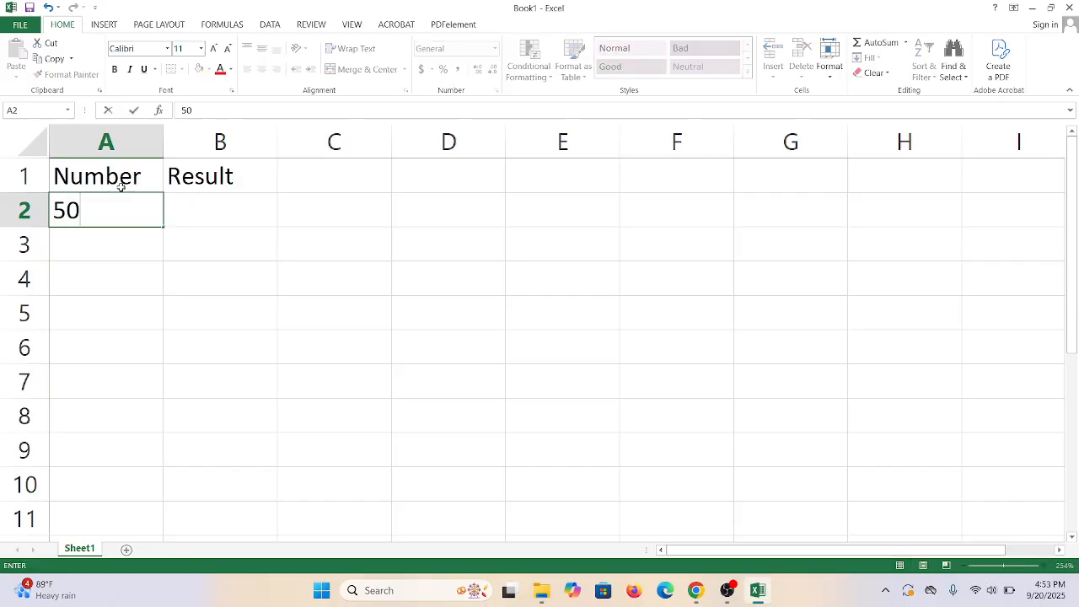
{"action": "key", "text": "Tab"}
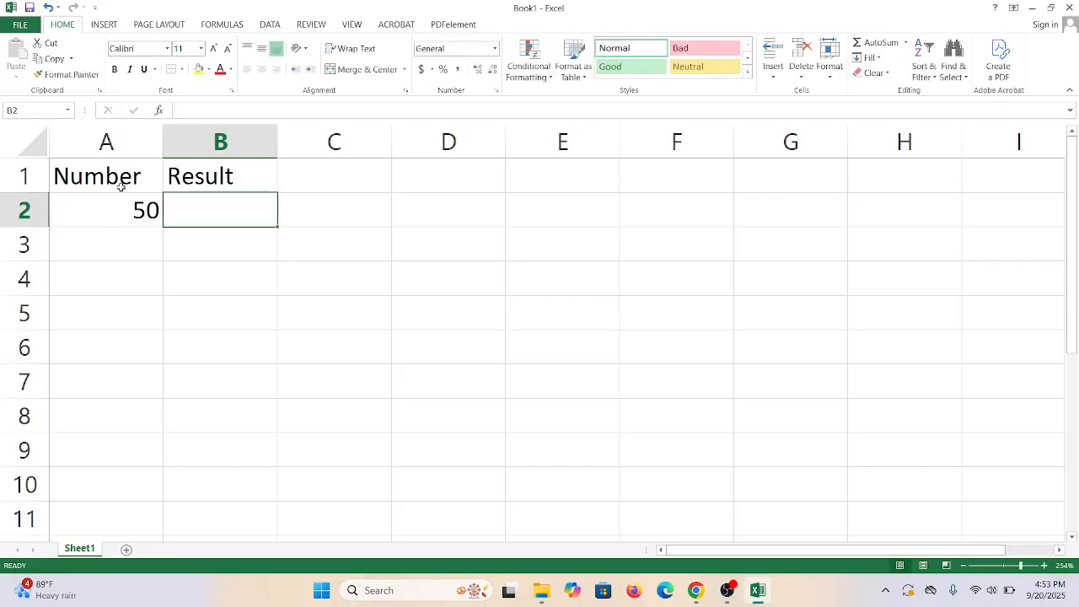
{"action": "type", "text": "="}
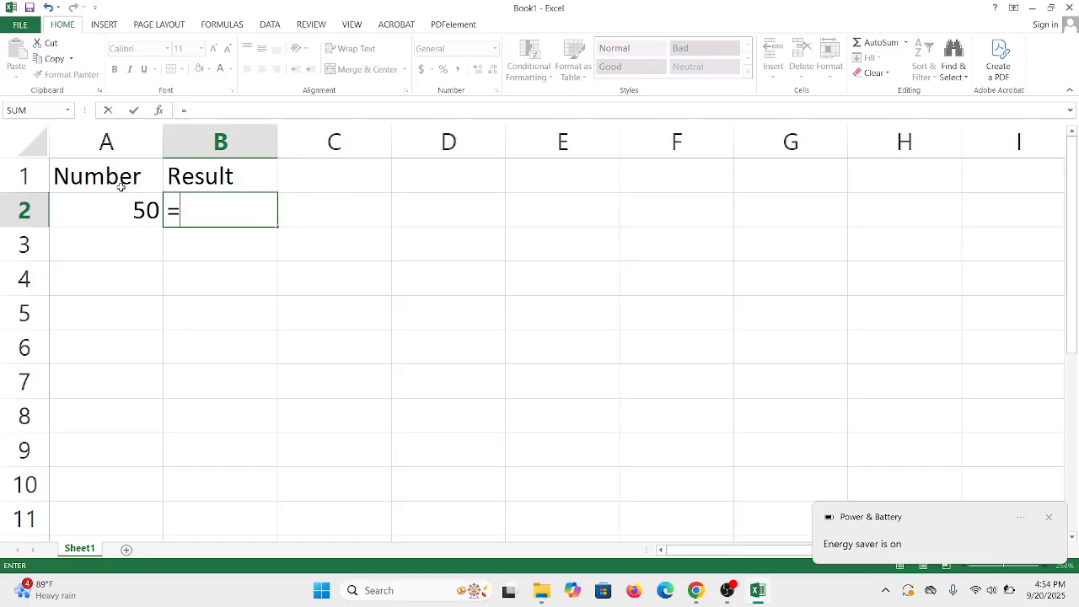
{"action": "type", "text": "i"}
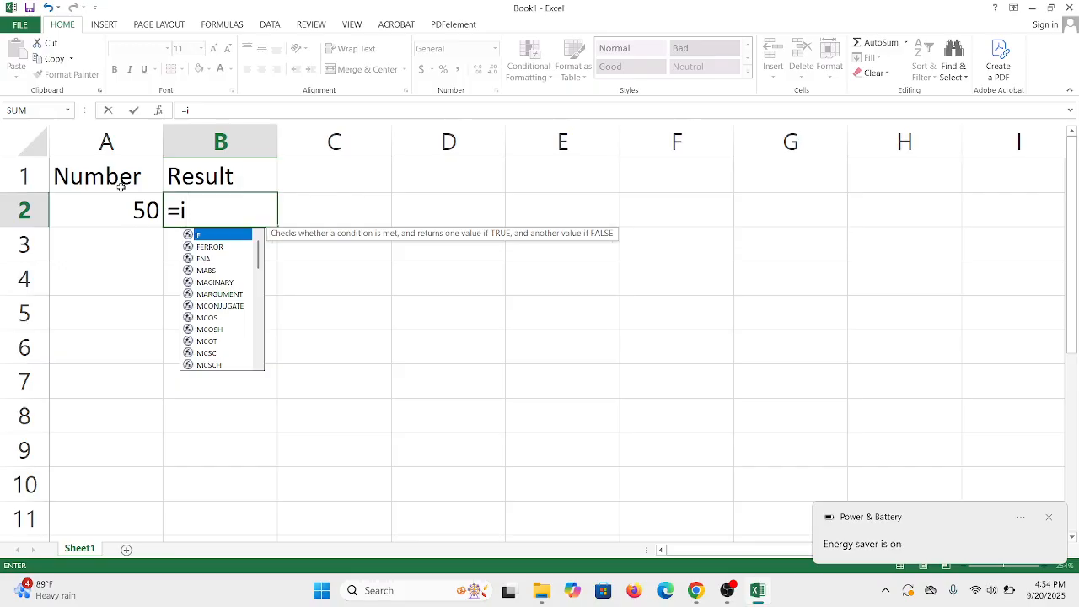
{"action": "type", "text": "f("}
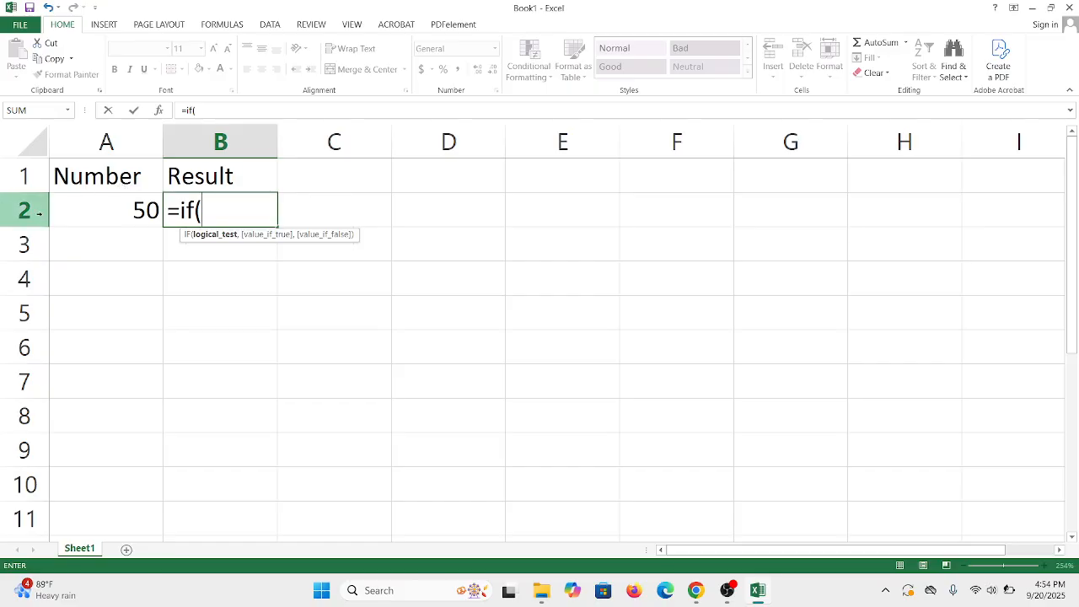
{"action": "left_click", "coordinate": [115, 214]}
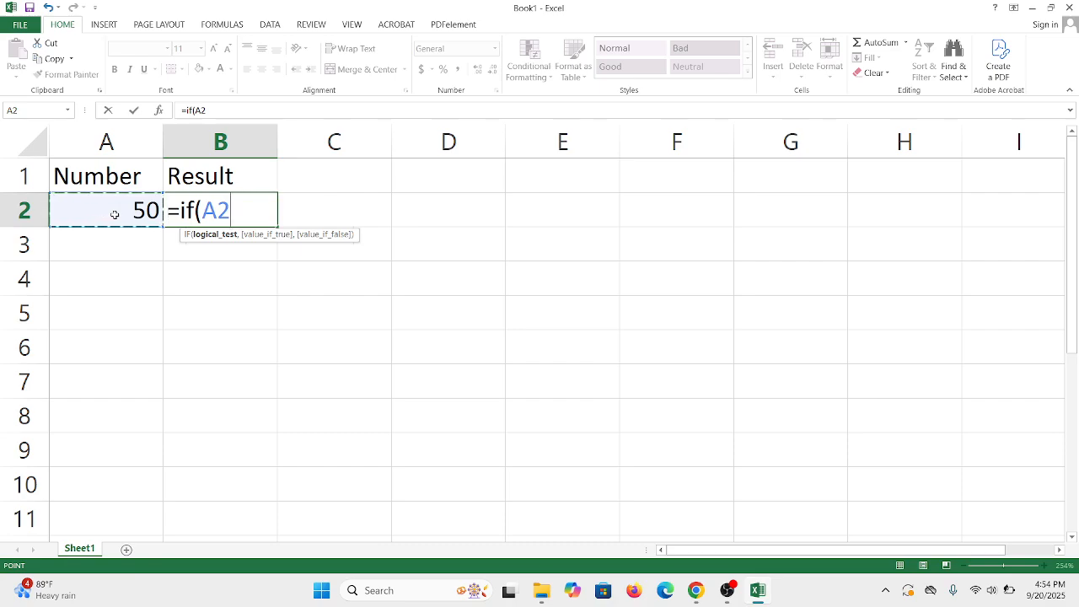
{"action": "type", "text": "="}
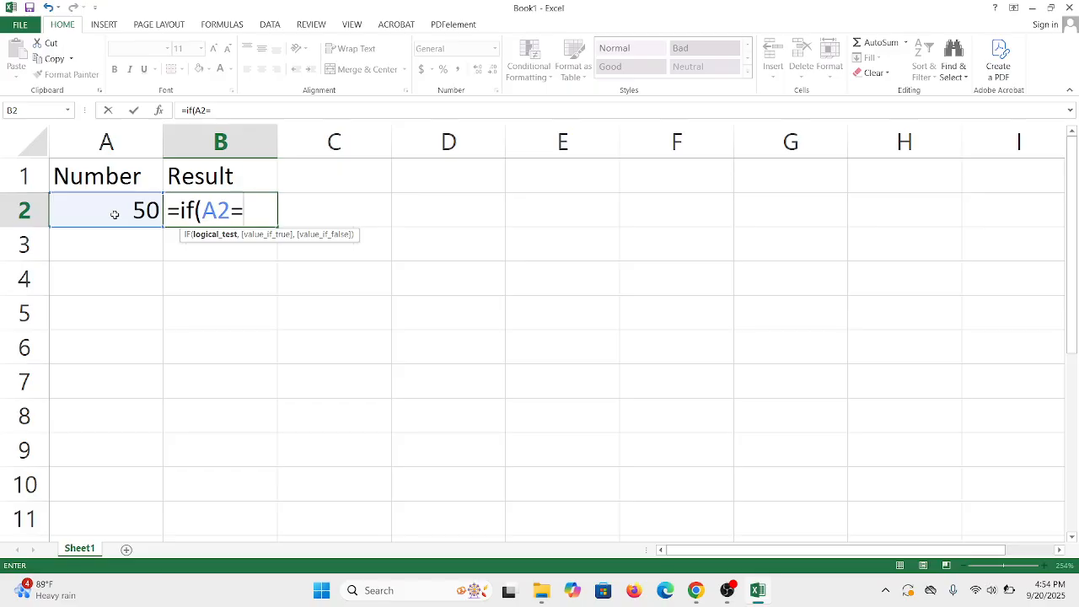
{"action": "type", "text": "50,"}
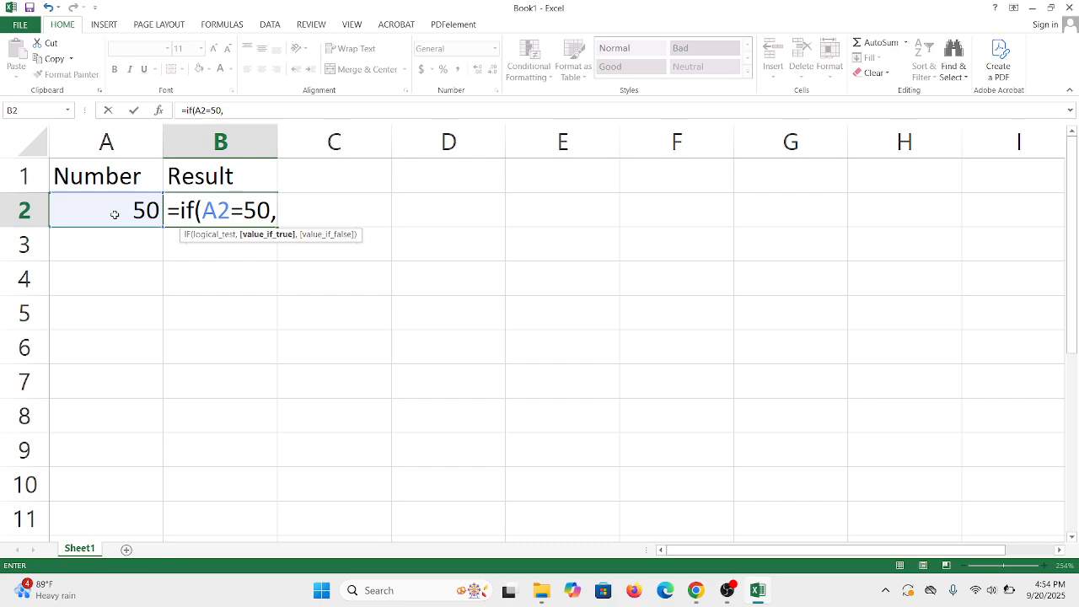
{"action": "left_click", "coordinate": [115, 214]}
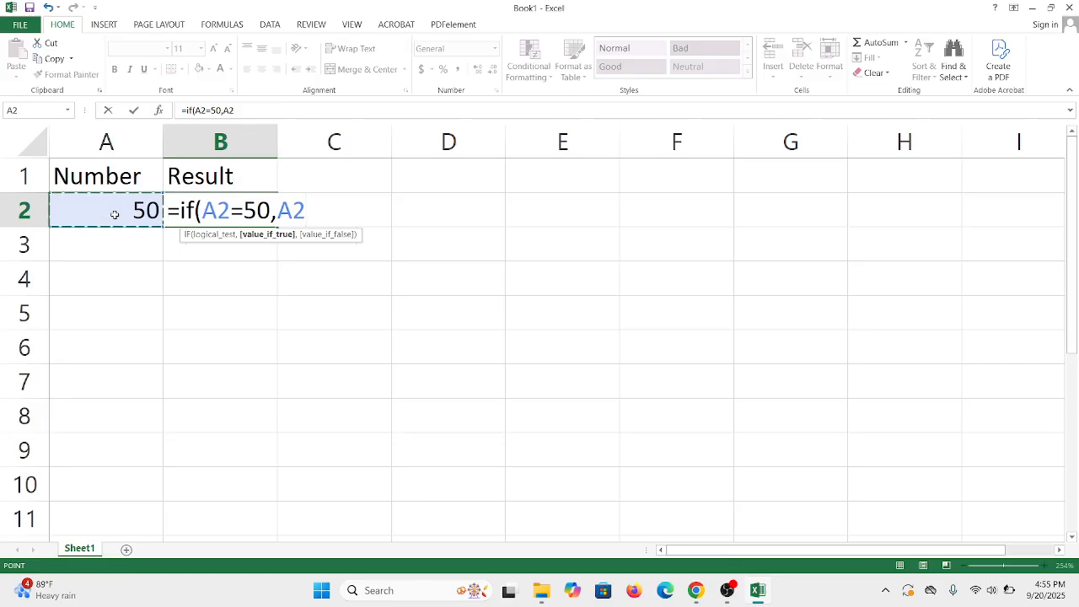
{"action": "key", "text": "BackSpace"}
{"action": "key", "text": "BackSpace"}
{"action": "key", "text": "BackSpace"}
{"action": "key", "text": "BackSpace"}
{"action": "key", "text": "BackSpace"}
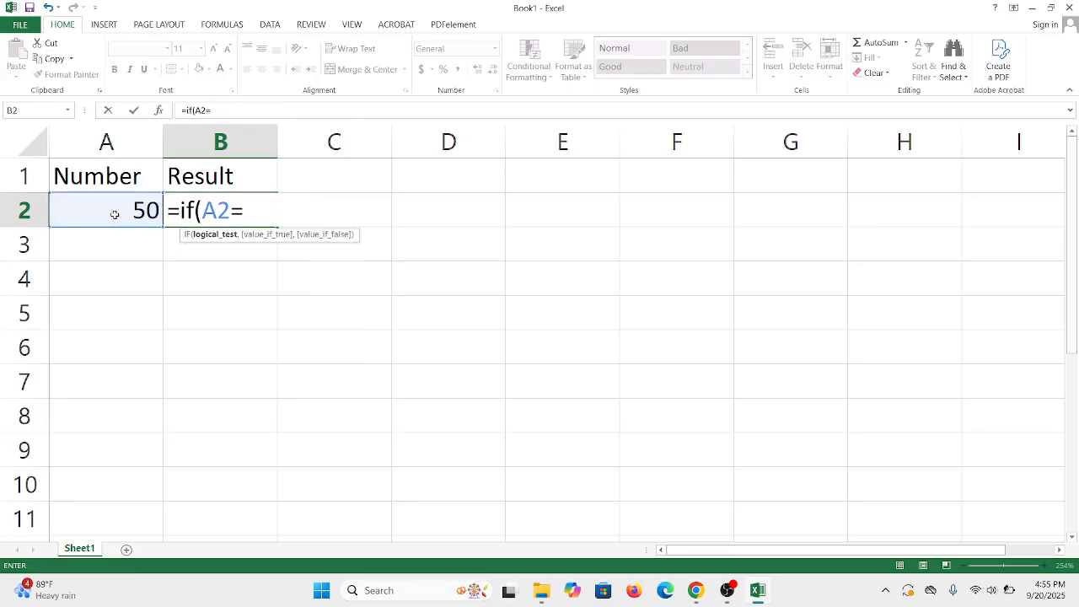
{"action": "key", "text": "BackSpace"}
{"action": "key", "text": "Escape"}
Change the number in cell A2 to 20
{"action": "left_click", "coordinate": [115, 214]}
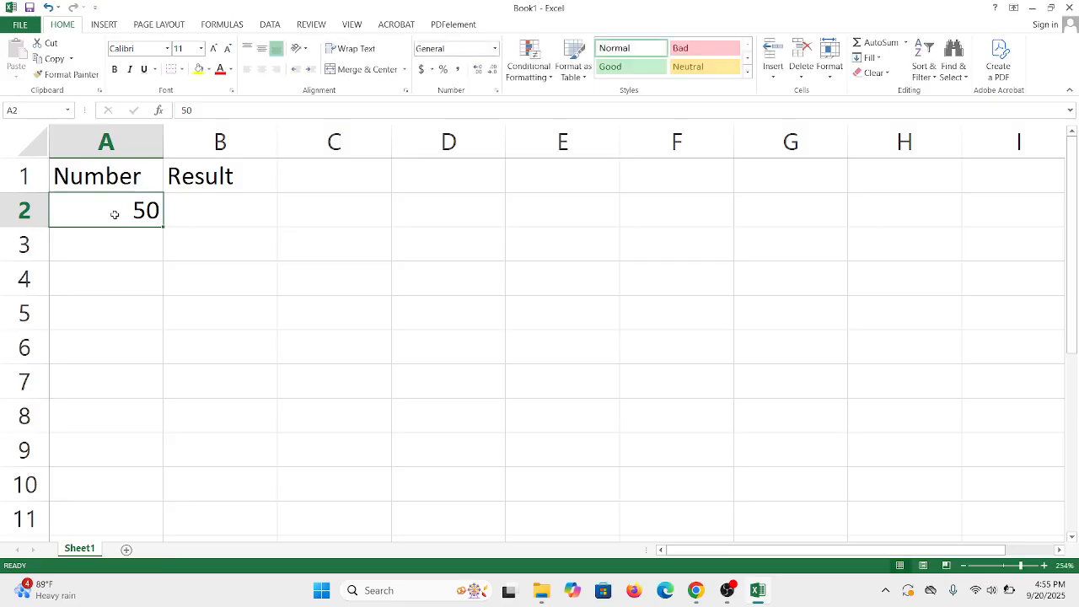
{"action": "type", "text": "20"}
{"action": "key", "text": "Return"}
Begin an IF formula in B2 with the logical test A2=50
{"action": "left_click", "coordinate": [178, 202]}
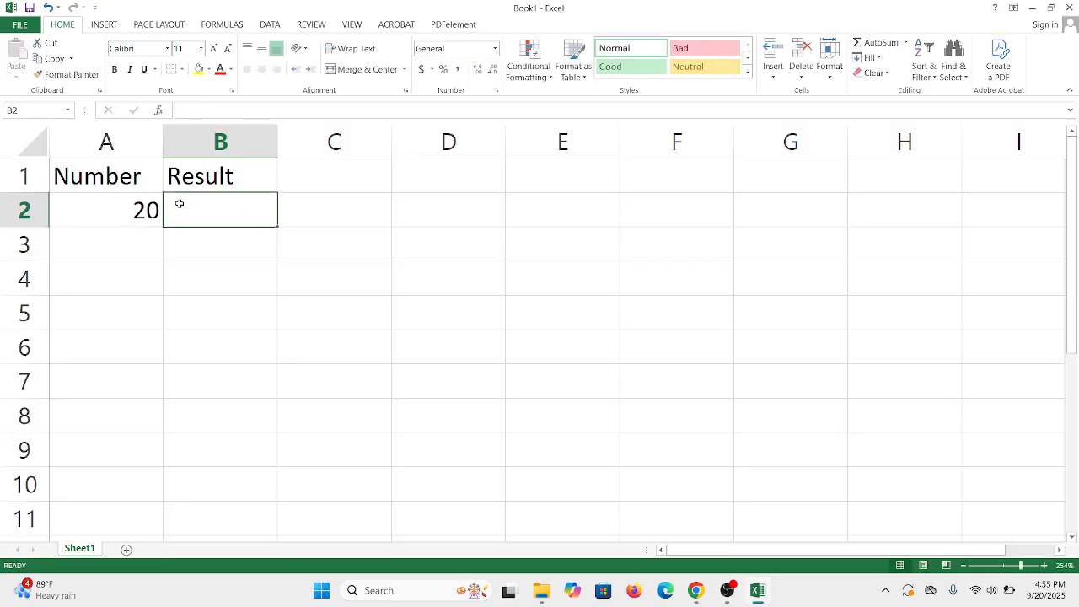
{"action": "type", "text": "=if("}
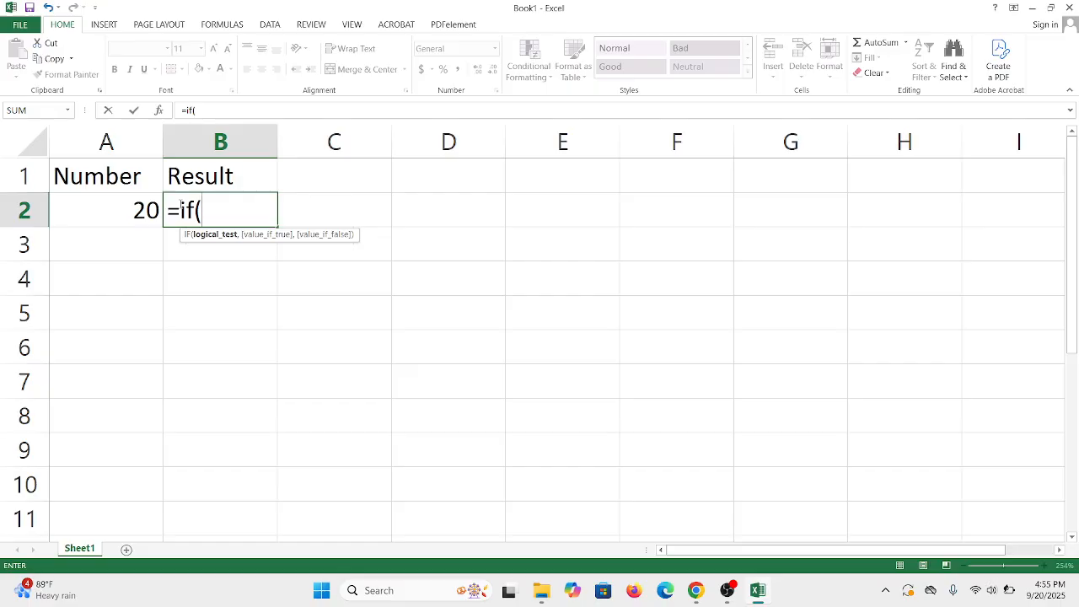
{"action": "left_click", "coordinate": [130, 209]}
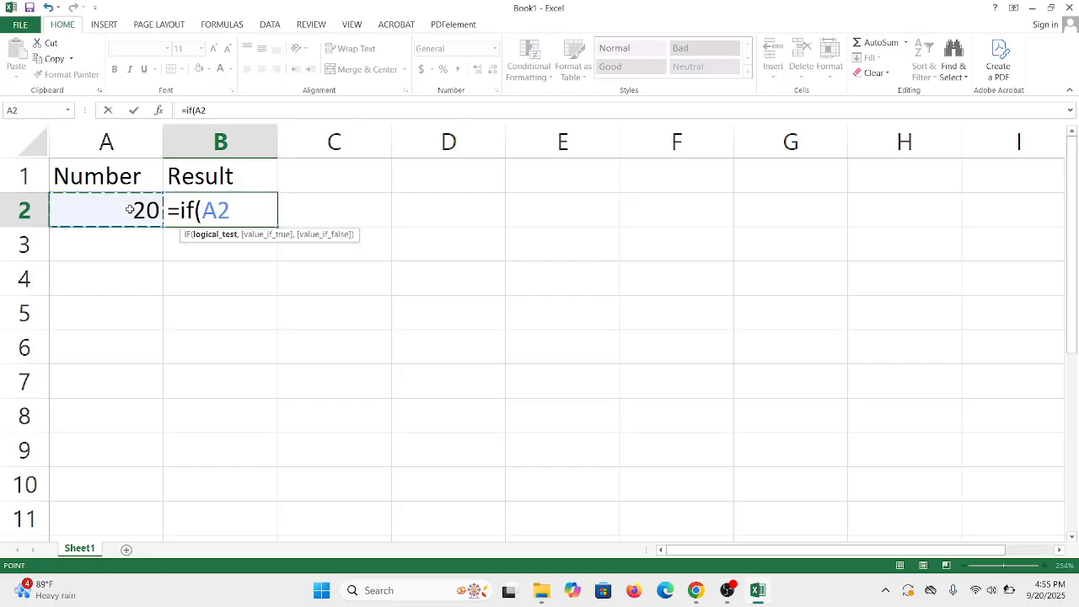
{"action": "type", "text": "=50"}
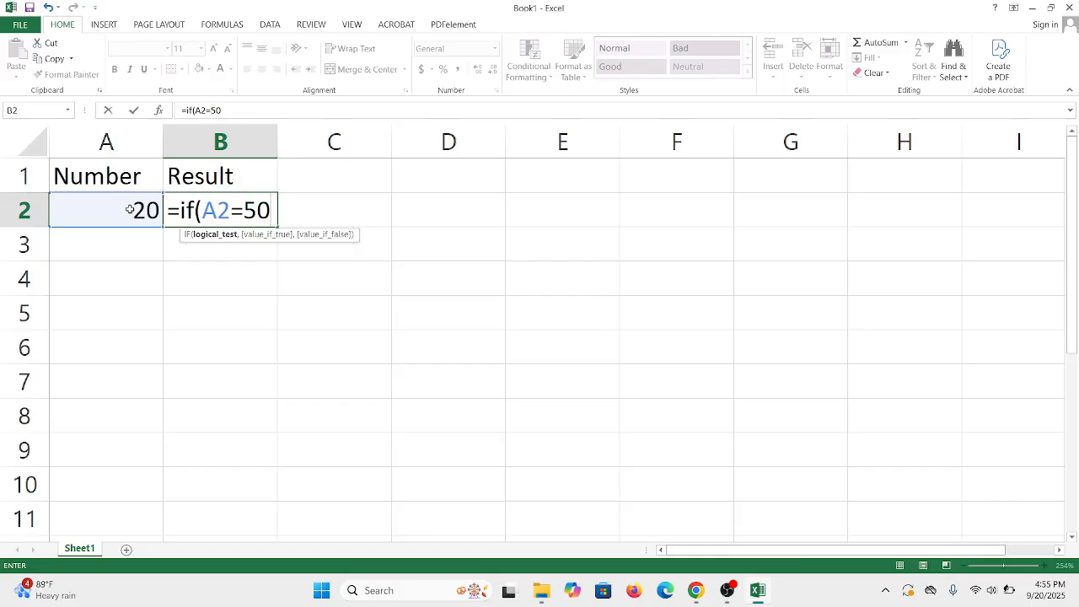
{"action": "type", "text": ","}
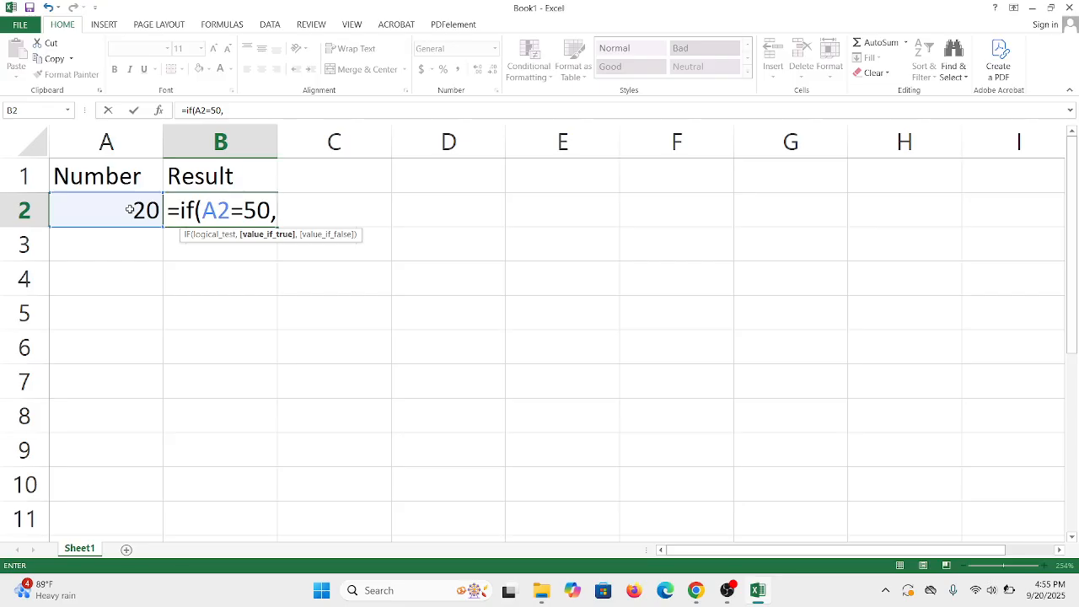
Add "toi hasa koicos" as the IF formula's value-if-true text
{"action": "type", "text": "\"toi has"}
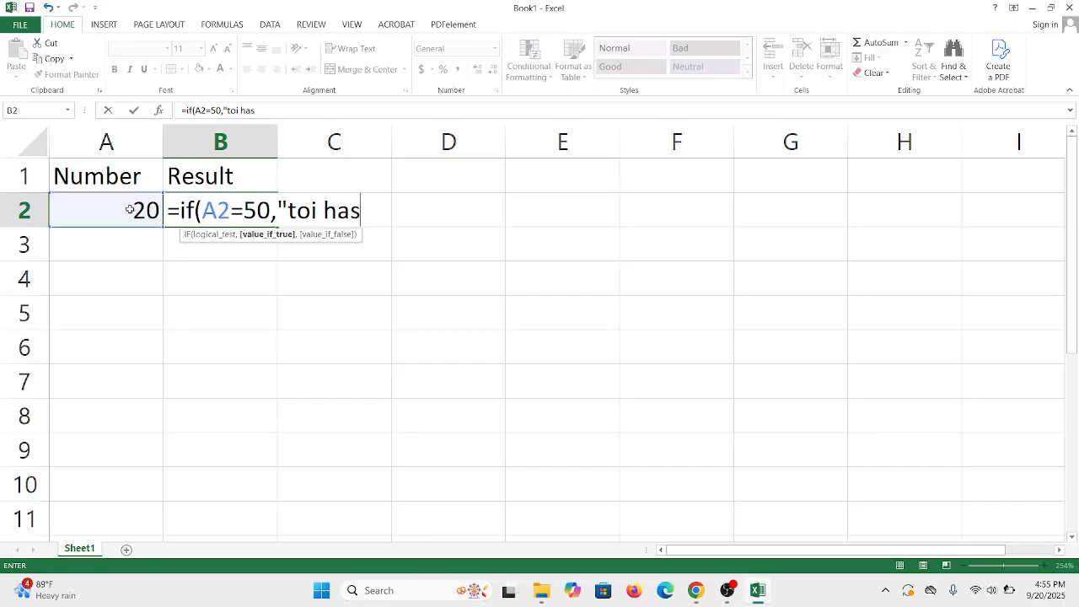
{"action": "type", "text": "a hoi"}
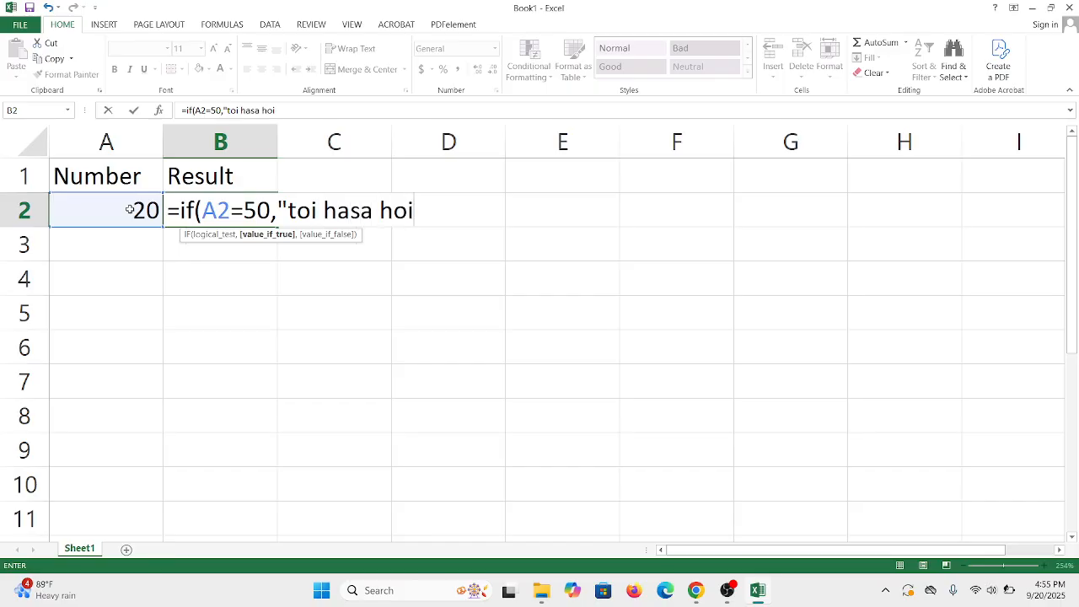
{"action": "key", "text": "BackSpace"}
{"action": "key", "text": "BackSpace"}
{"action": "key", "text": "BackSpace"}
{"action": "type", "text": "koico"}
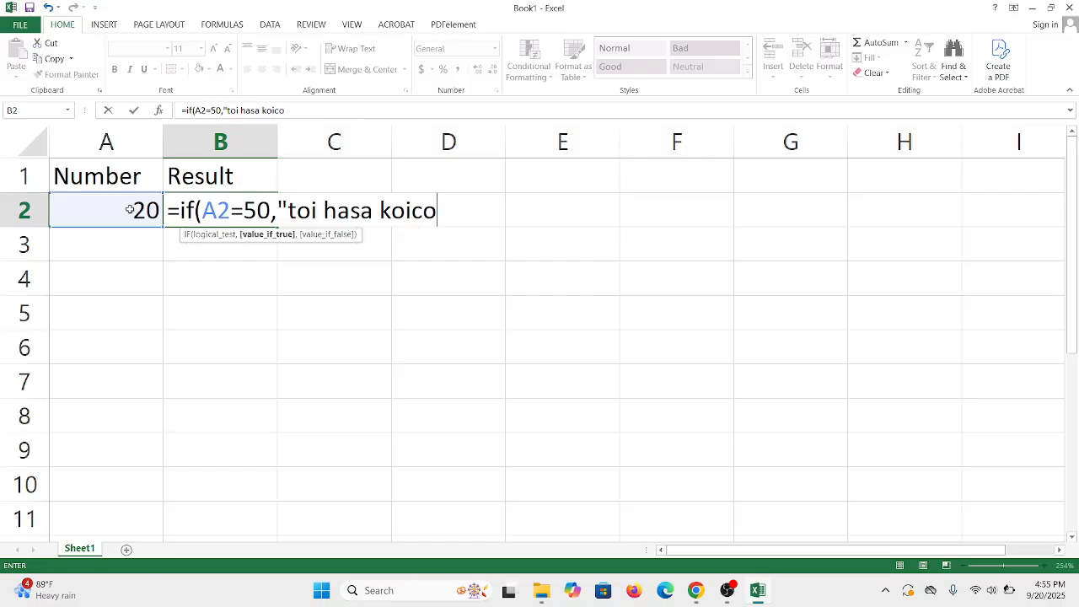
{"action": "type", "text": "s\","}
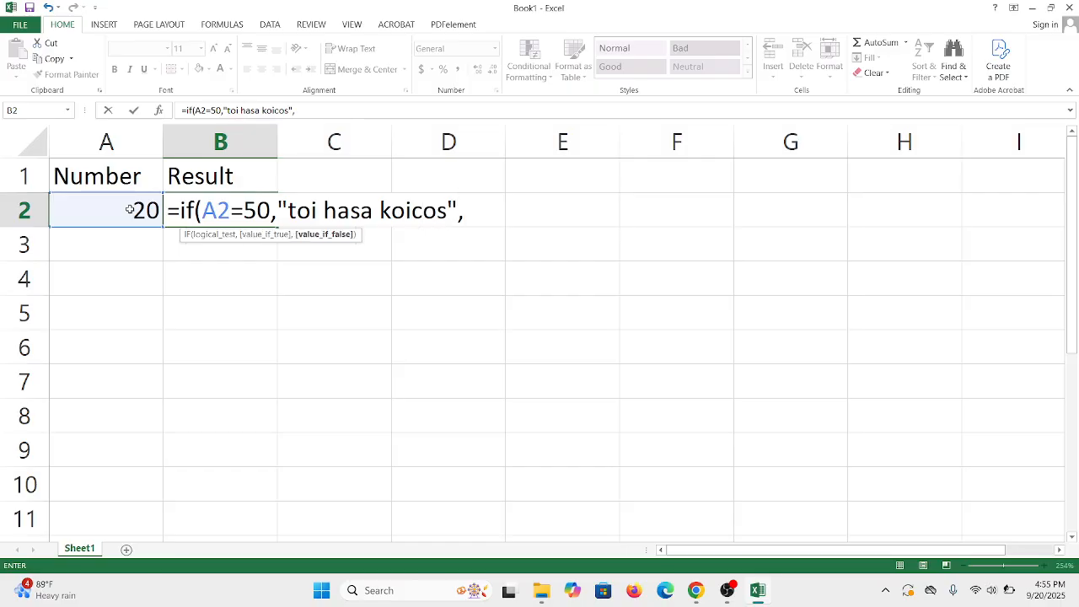
Add "na tor kotha mica" as the value-if-false text and complete the IF formula in B2
{"action": "type", "text": "\"na tor kkoth"}
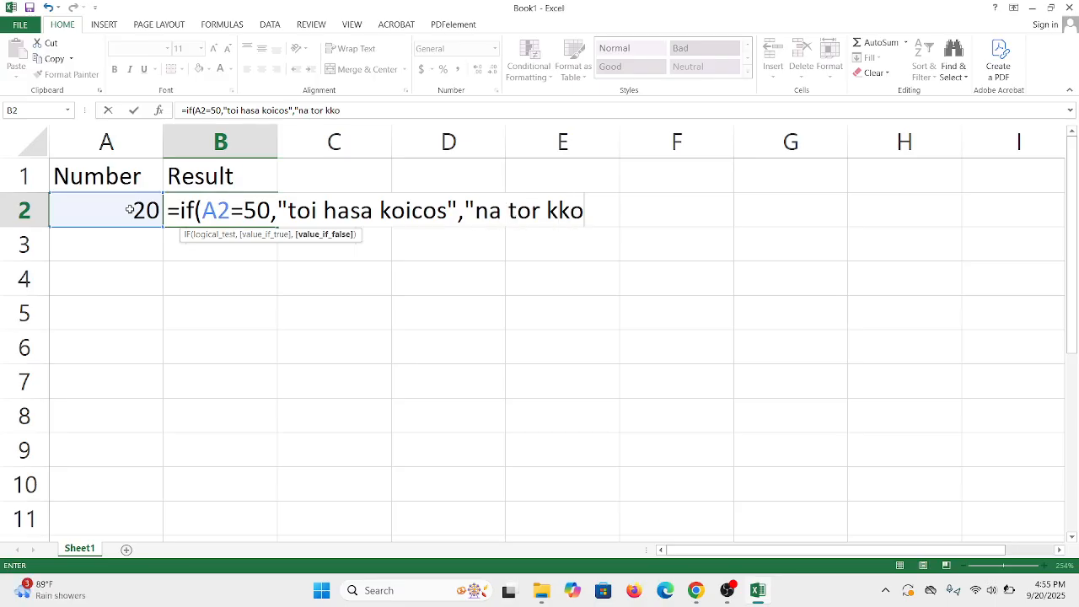
{"action": "key", "text": "BackSpace"}
{"action": "key", "text": "BackSpace"}
{"action": "key", "text": "BackSpace"}
{"action": "key", "text": "BackSpace"}
{"action": "type", "text": "otha"}
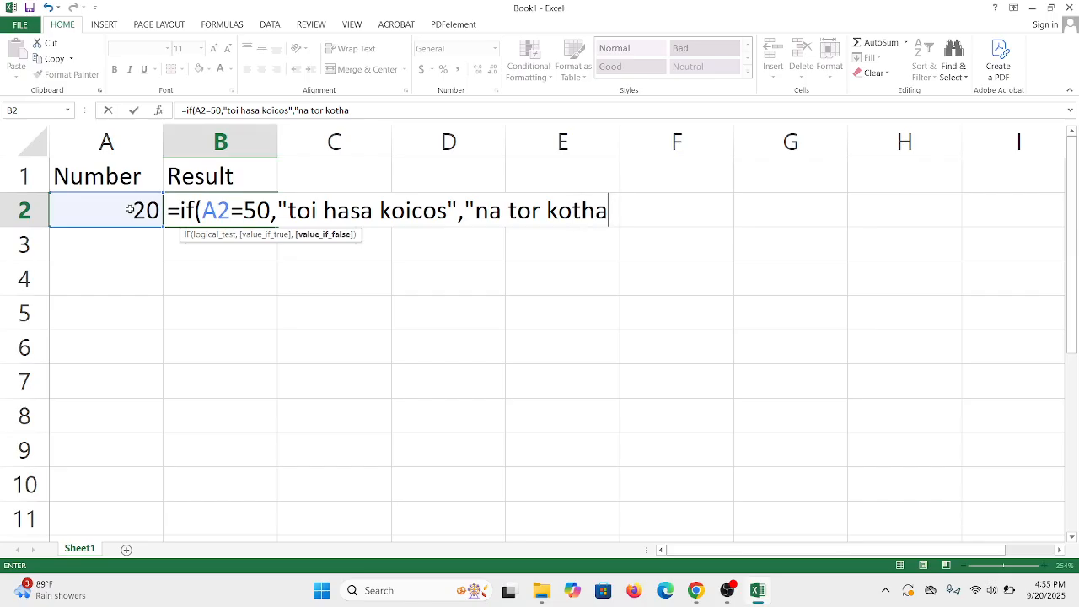
{"action": "type", "text": " mica\""}
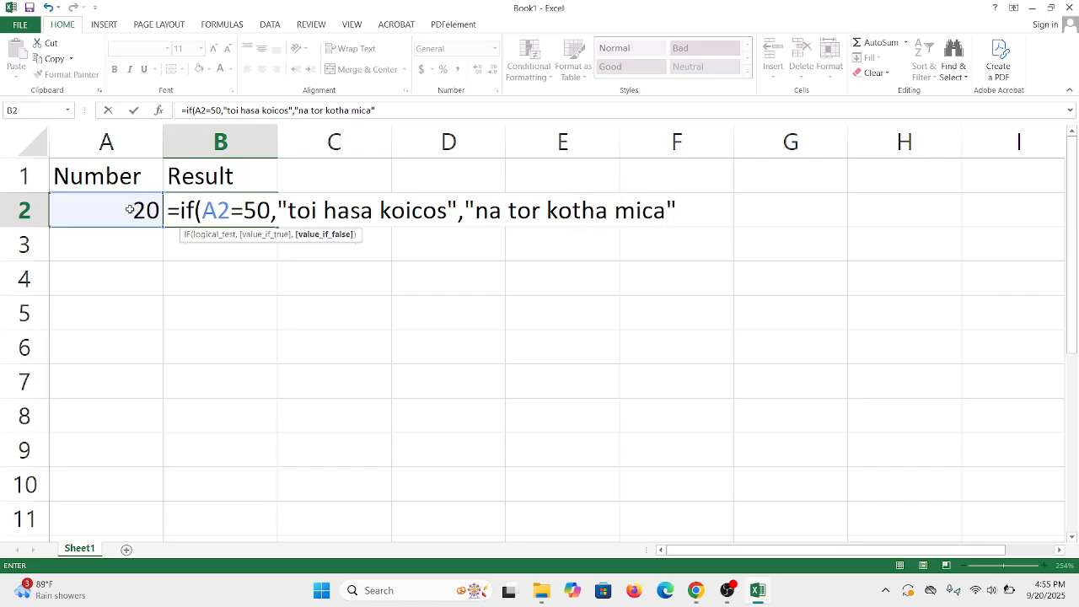
{"action": "type", "text": ")"}
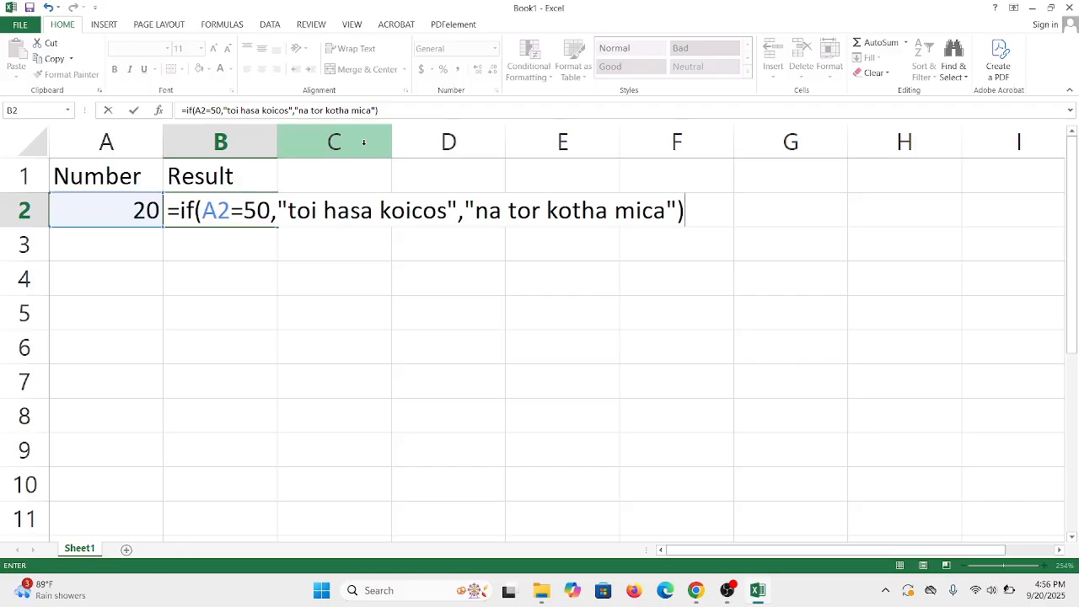
{"action": "key", "text": "Return"}
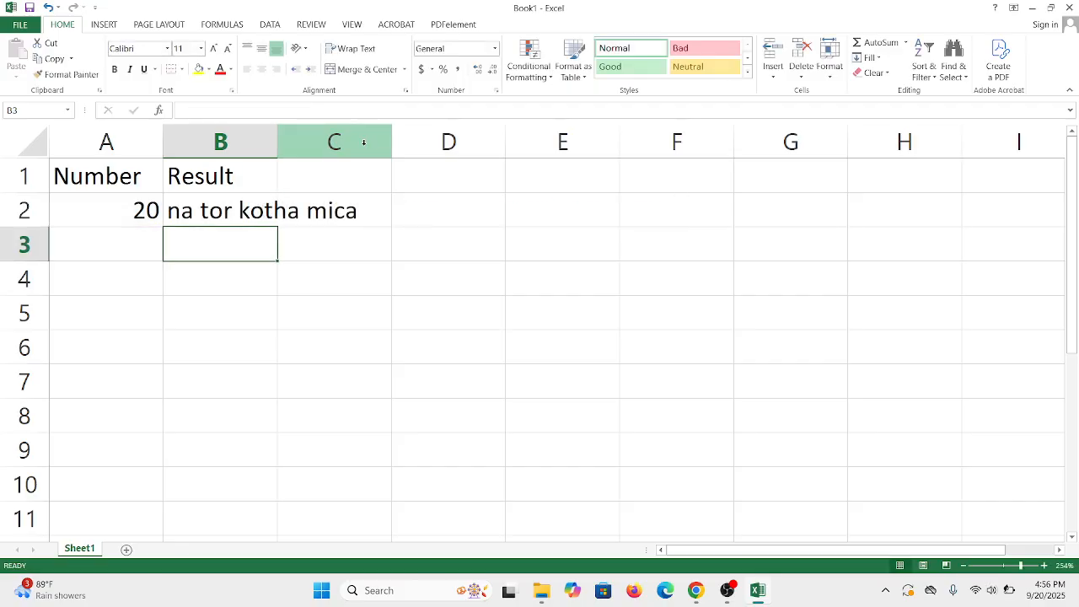
Autofit column B to its contents and change the number in cell A2 to 50
{"action": "double_click", "coordinate": [277, 134]}
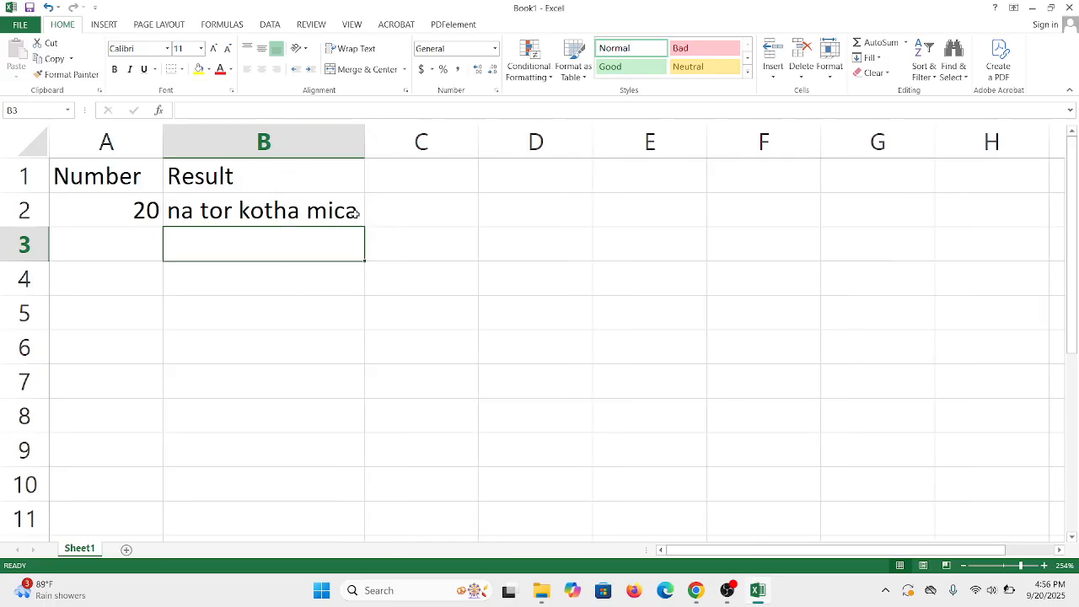
{"action": "left_click", "coordinate": [77, 208]}
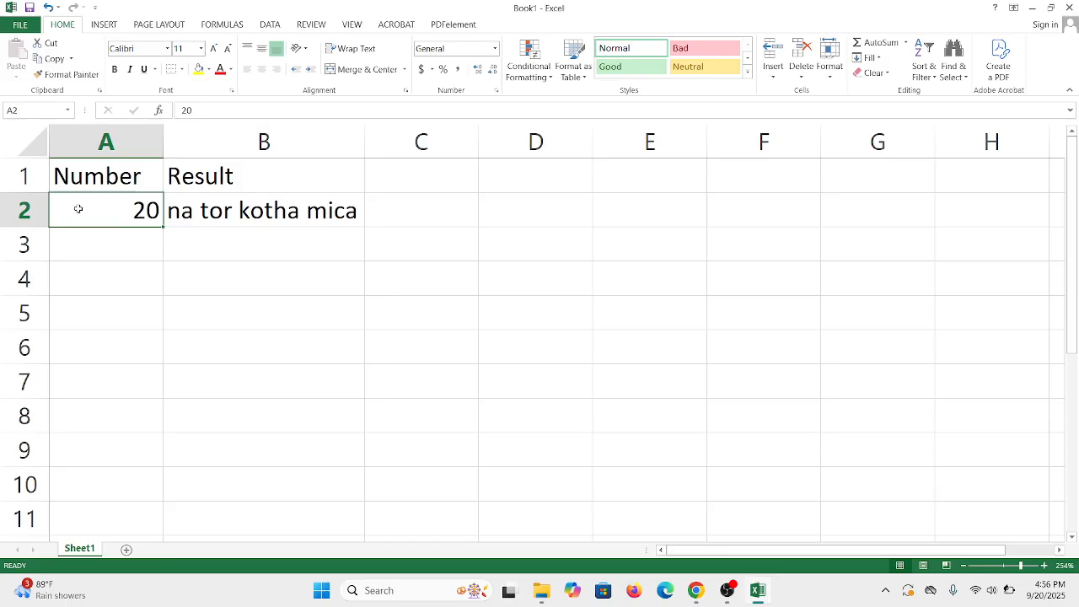
{"action": "type", "text": "50"}
{"action": "key", "text": "Return"}
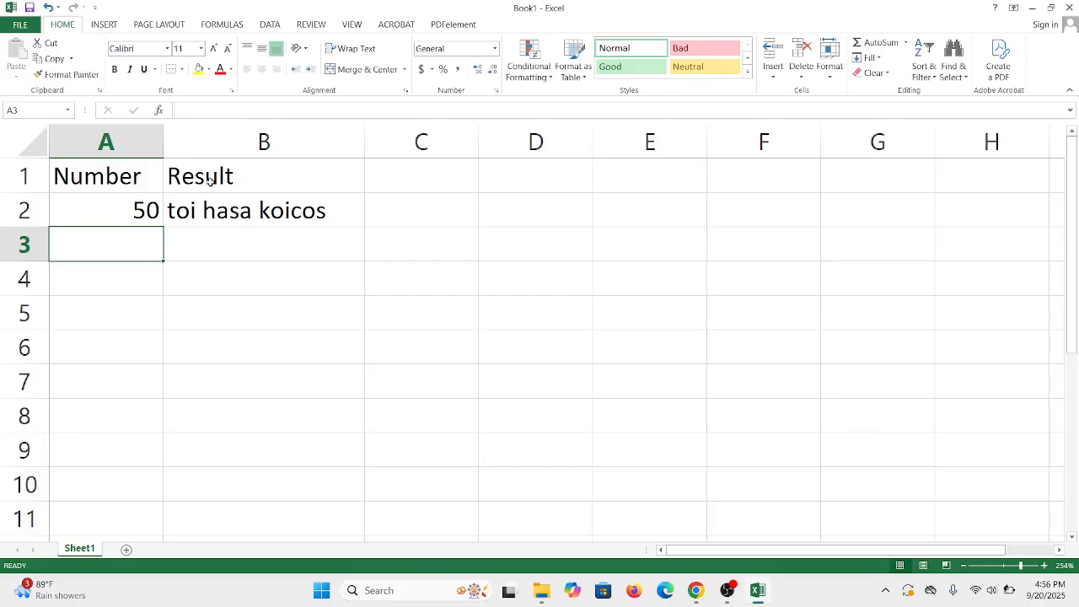
Remove the old condition and text arguments from B2's IF formula and set its logical test to A2<60
{"action": "left_click", "coordinate": [238, 206]}
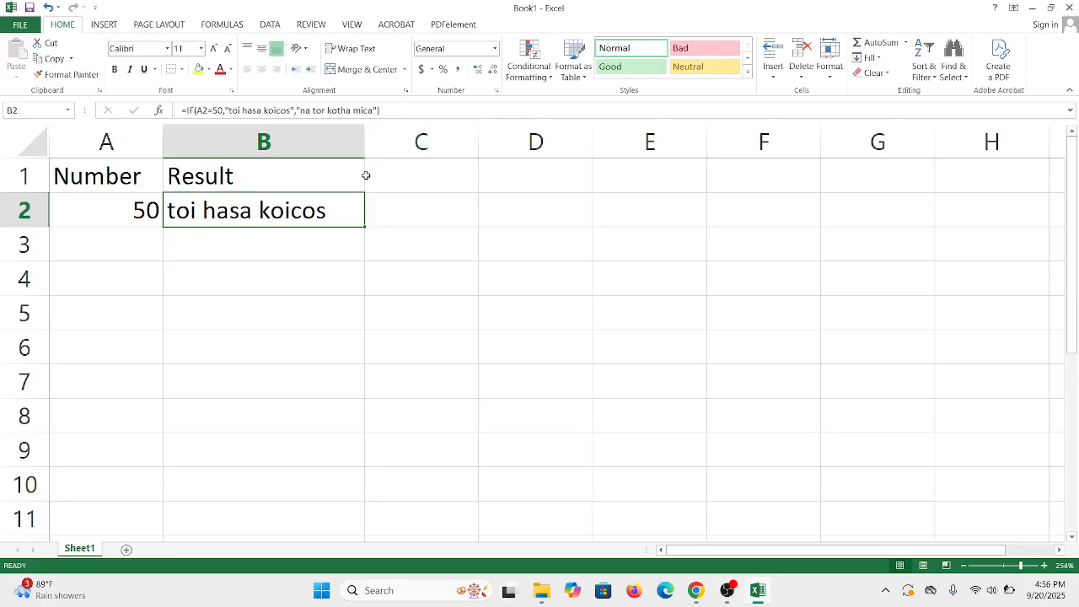
{"action": "double_click", "coordinate": [343, 207]}
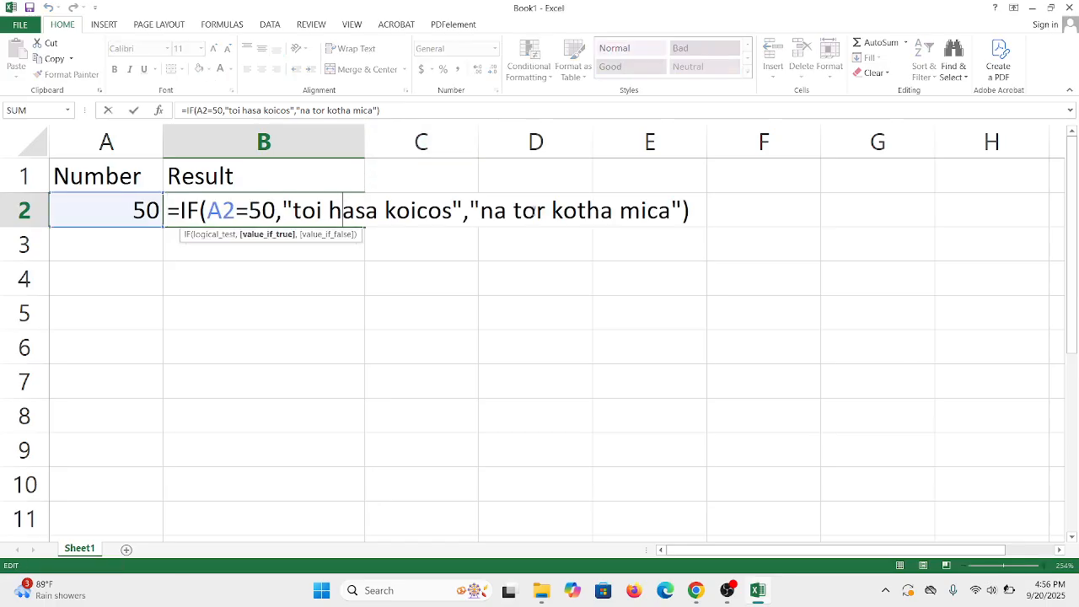
{"action": "left_click_drag", "start_coordinate": [684, 210], "coordinate": [247, 210]}
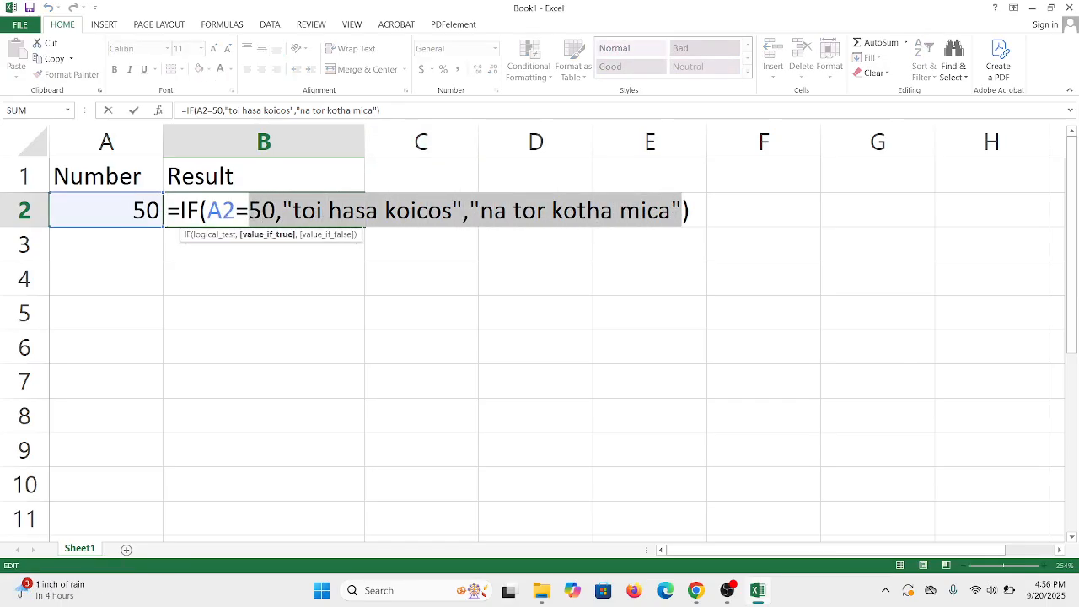
{"action": "key", "text": "BackSpace"}
{"action": "key", "text": "BackSpace"}
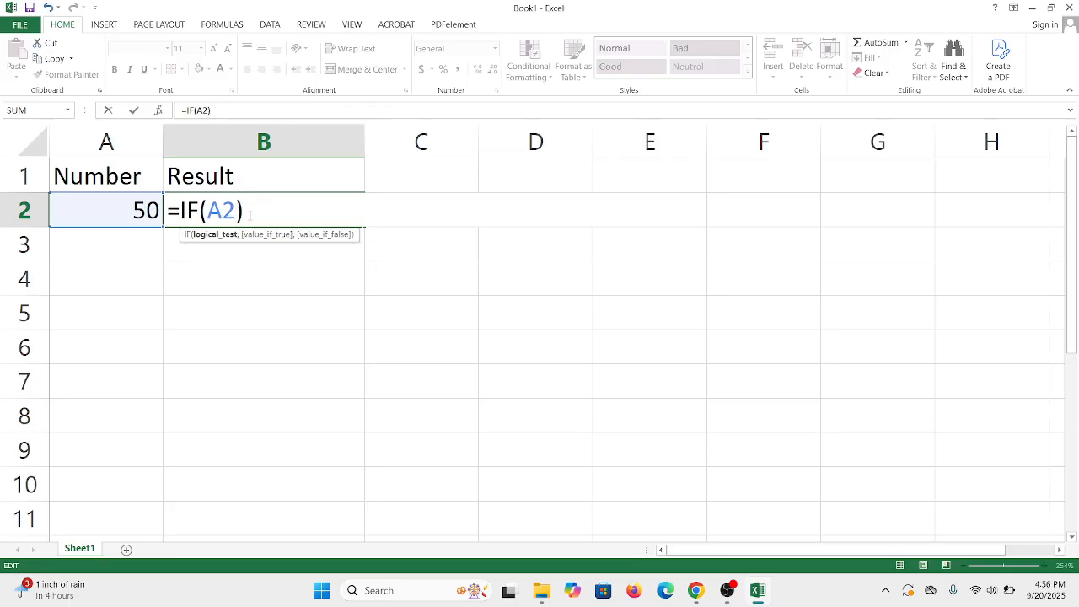
{"action": "type", "text": "<60"}
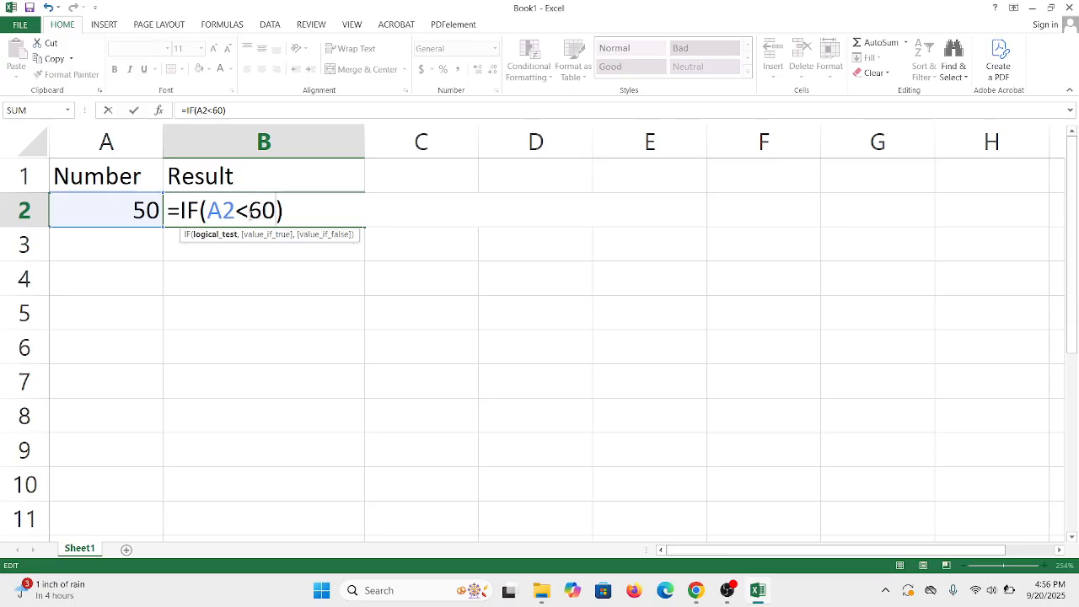
Add "toi oile gea 60 theke choto" as the value-if-true text of the IF formula in B2
{"action": "type", "text": ","}
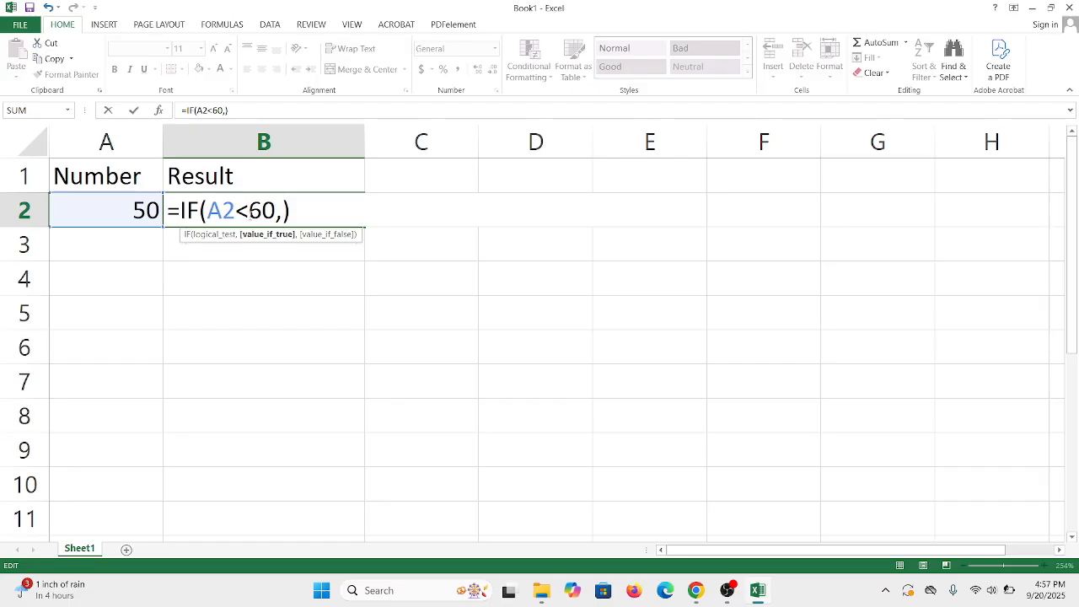
{"action": "type", "text": "\"toi oile gea "}
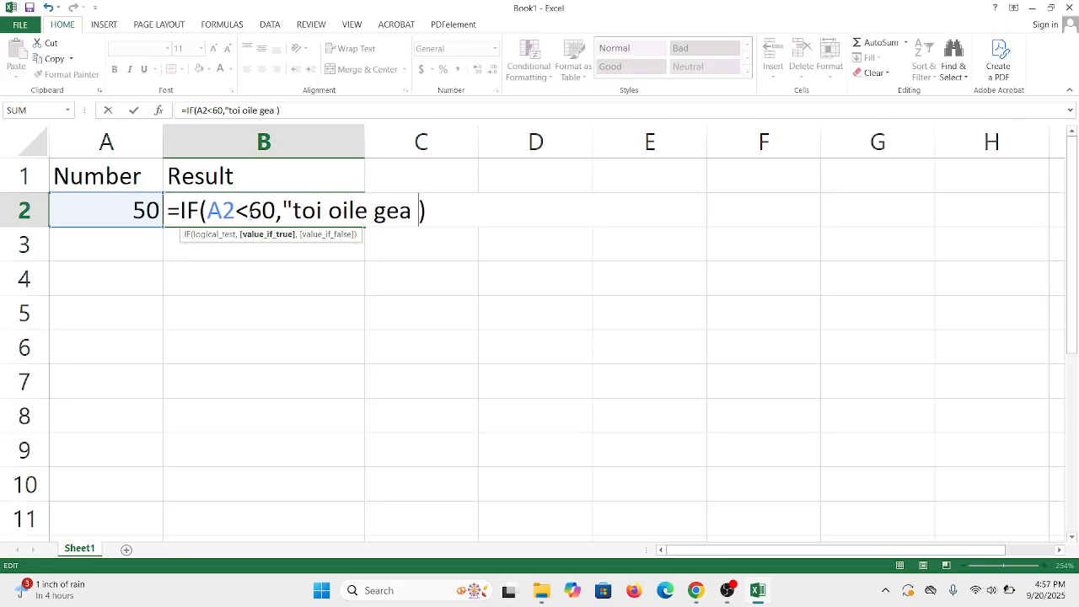
{"action": "type", "text": "60 theke"}
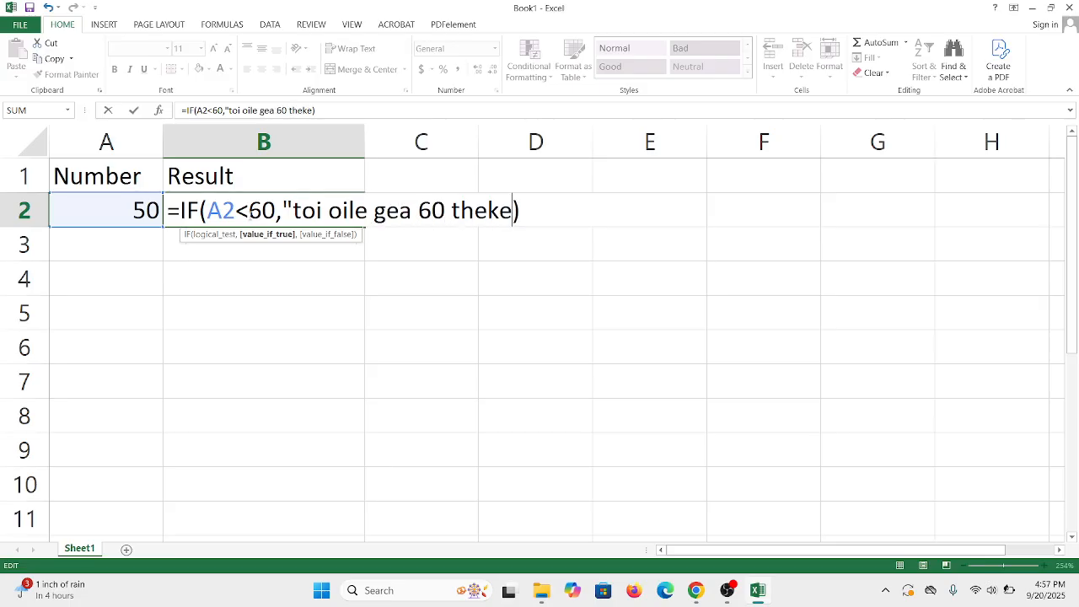
{"action": "type", "text": " choto,"}
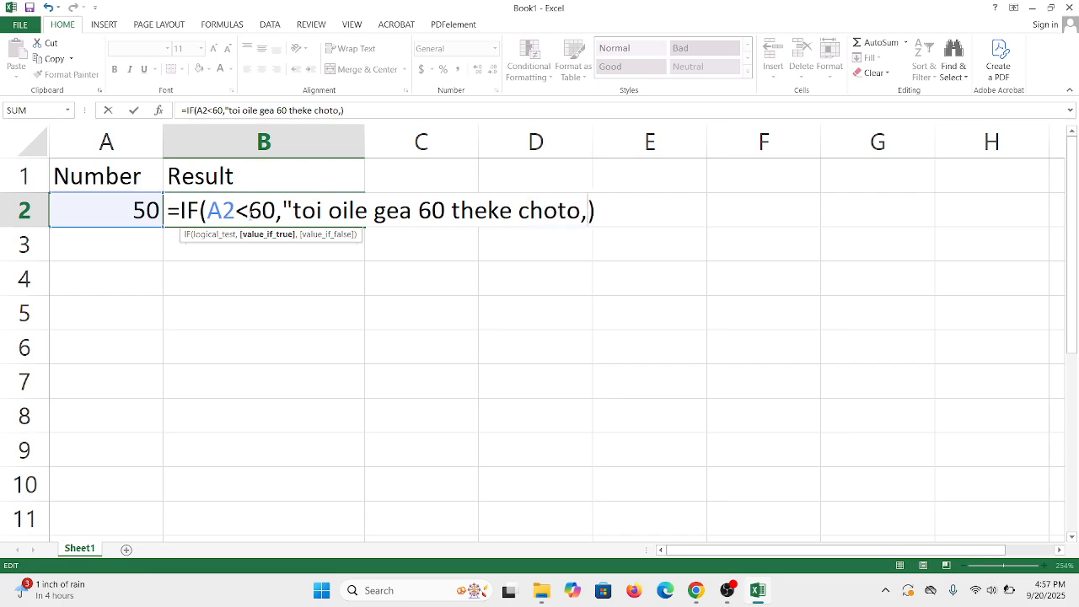
{"action": "key", "text": "BackSpace"}
{"action": "type", "text": "\"<"}
{"action": "key", "text": "BackSpace"}
{"action": "type", "text": ","}
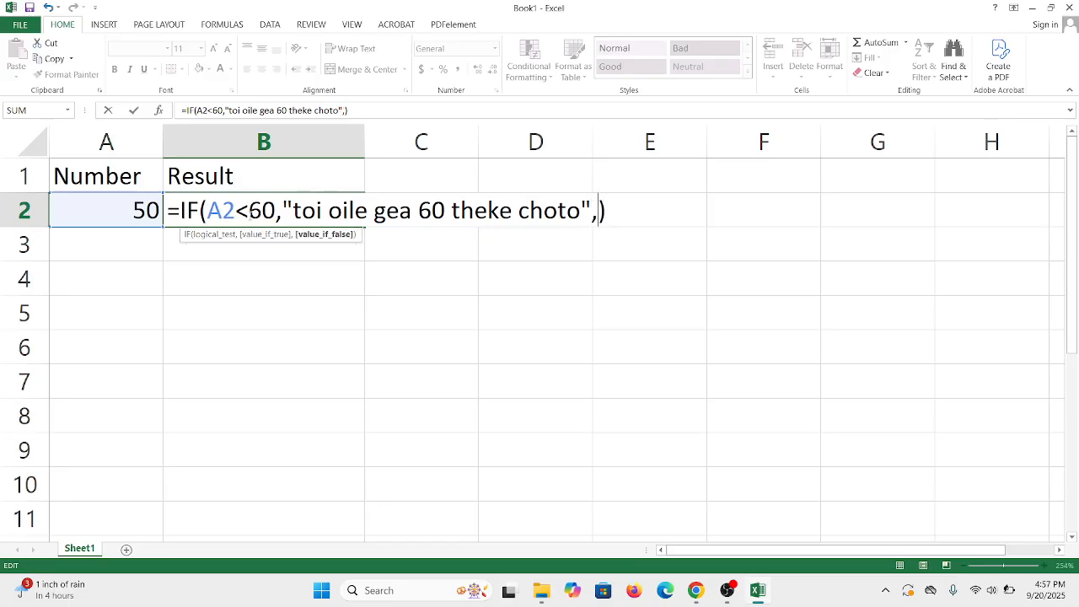
Add "toi beta asole boro hoia gecos" as the value-if-false text of the IF formula
{"action": "type", "text": "\""}
{"action": "type", "text": "toi beta"}
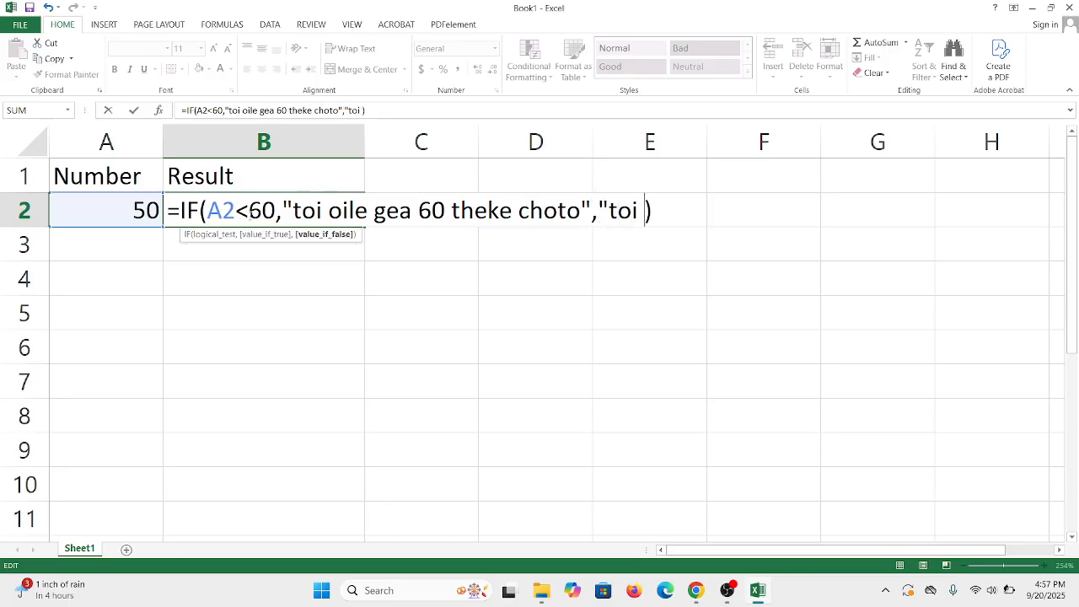
{"action": "type", "text": " asole b"}
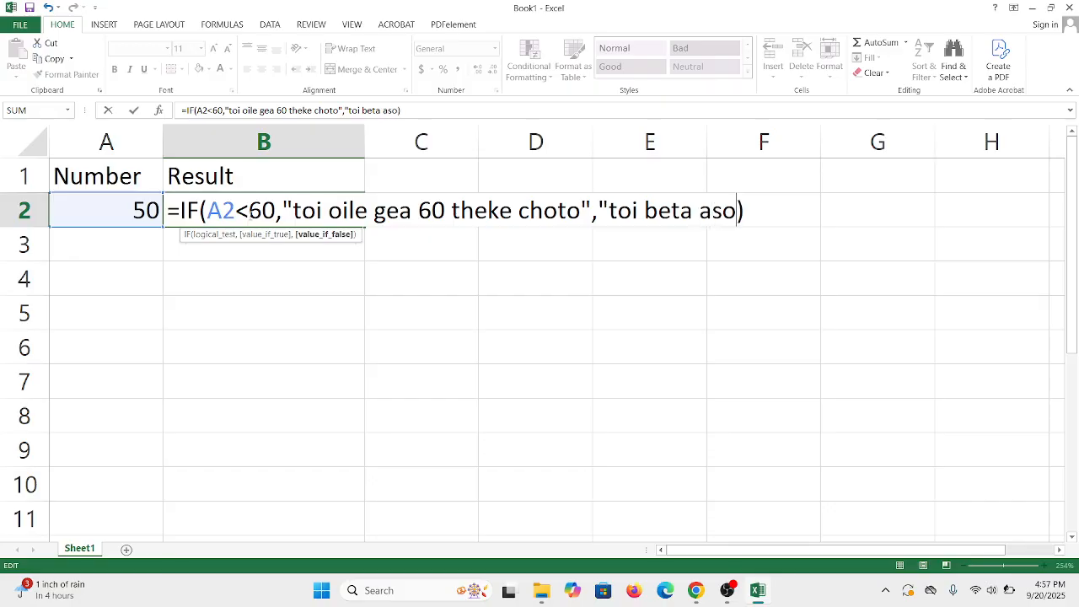
{"action": "type", "text": "oro h"}
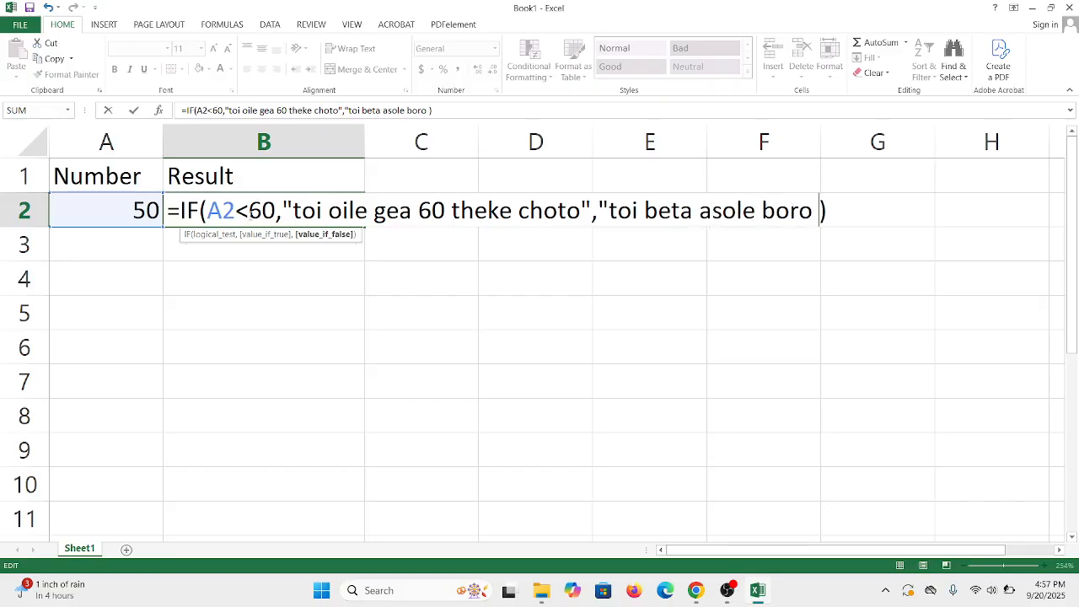
{"action": "key", "text": "BackSpace"}
{"action": "type", "text": "hoia"}
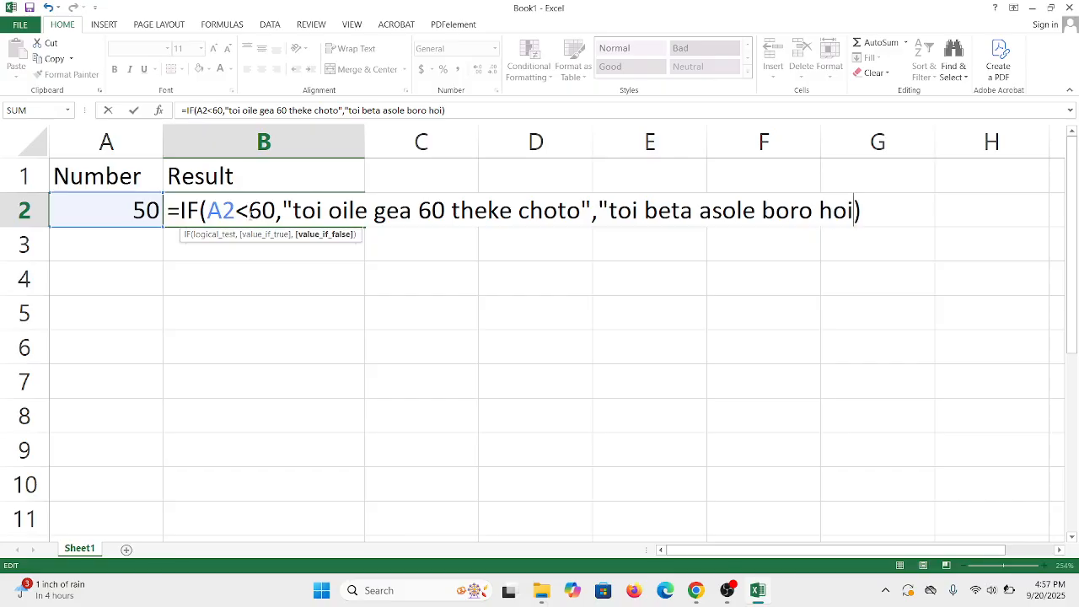
{"action": "type", "text": "os\""}
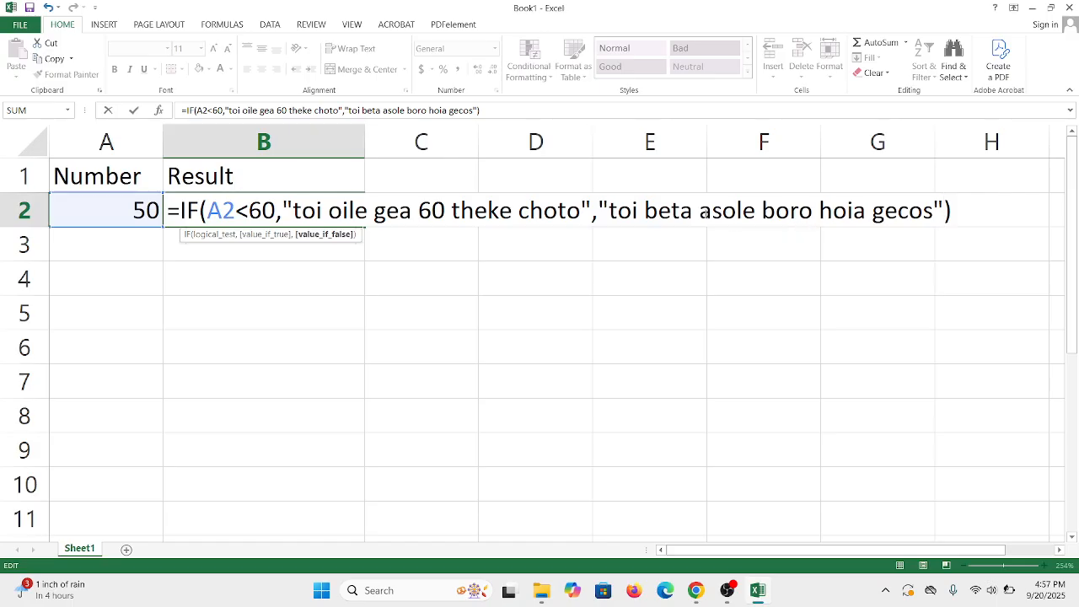
Insert 60 before "boro" in the value-if-false text, complete the formula, and autofit column B
{"action": "left_click", "coordinate": [761, 214]}
{"action": "type", "text": "60"}
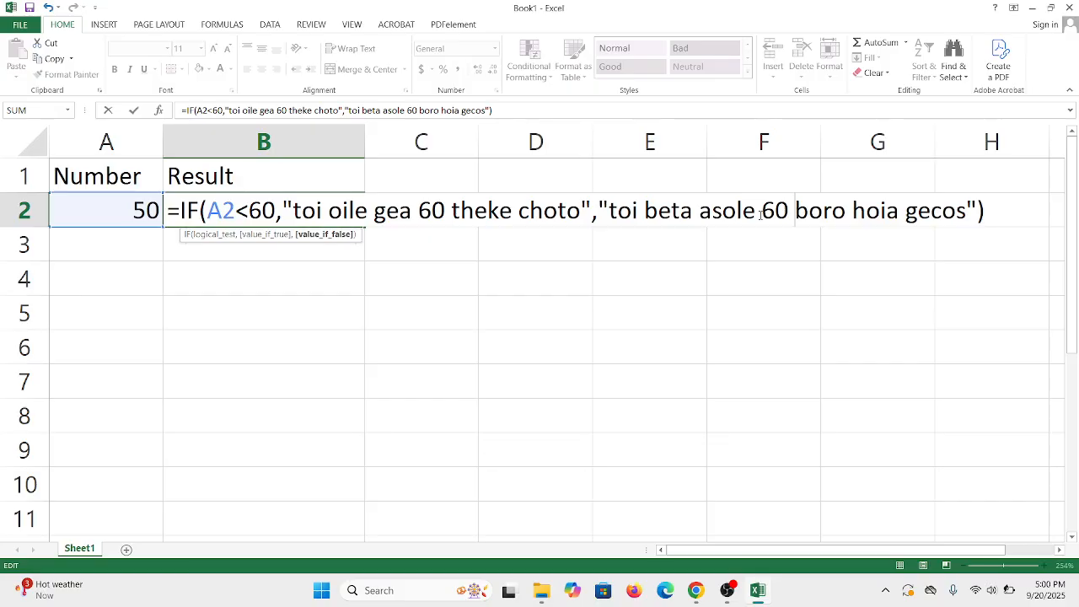
{"action": "key", "text": "Return"}
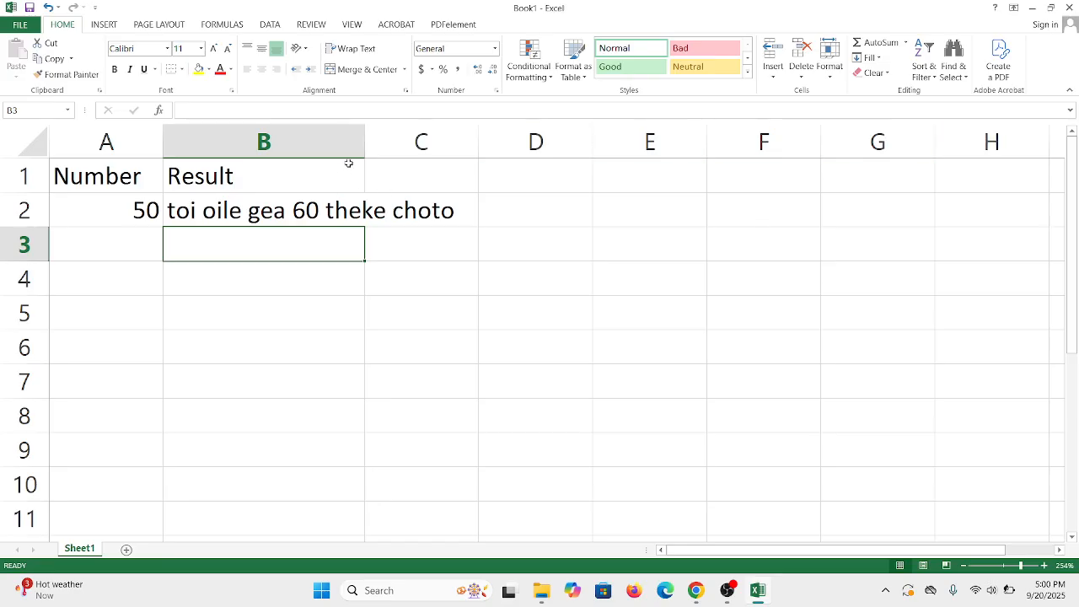
{"action": "double_click", "coordinate": [364, 140]}
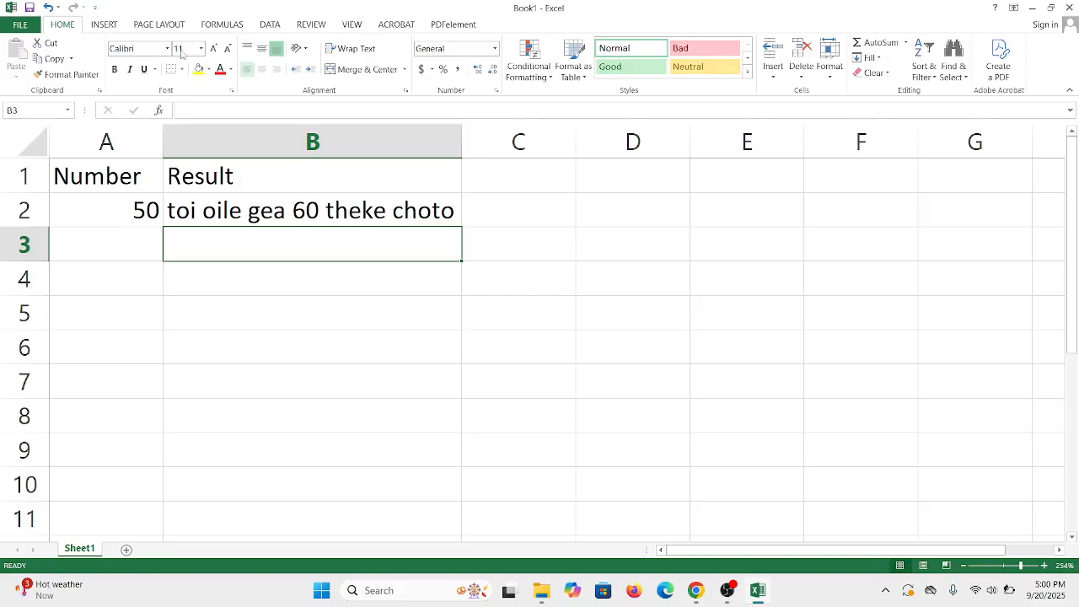
Clear the formula in B2 and begin a new IF formula referencing cell A2
{"action": "left_click", "coordinate": [261, 194]}
{"action": "key", "text": "BackSpace"}
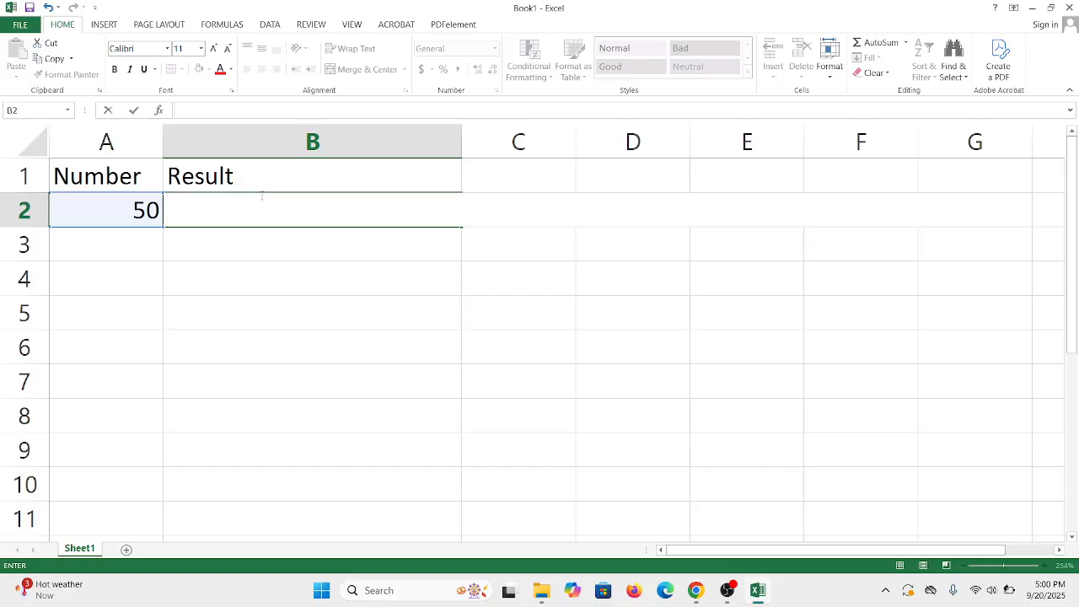
{"action": "type", "text": "-"}
{"action": "key", "text": "BackSpace"}
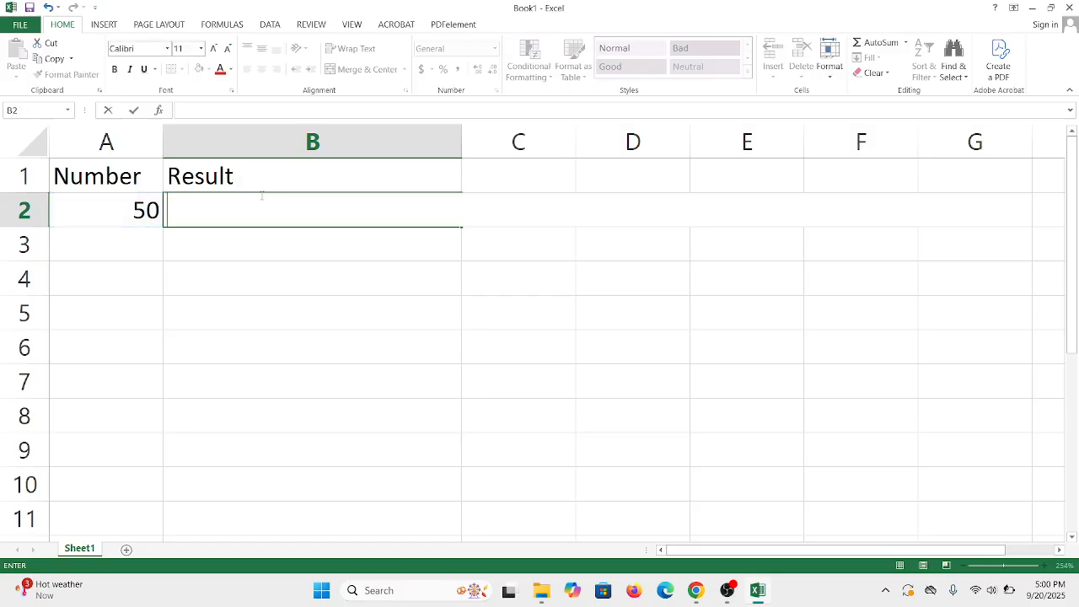
{"action": "type", "text": "="}
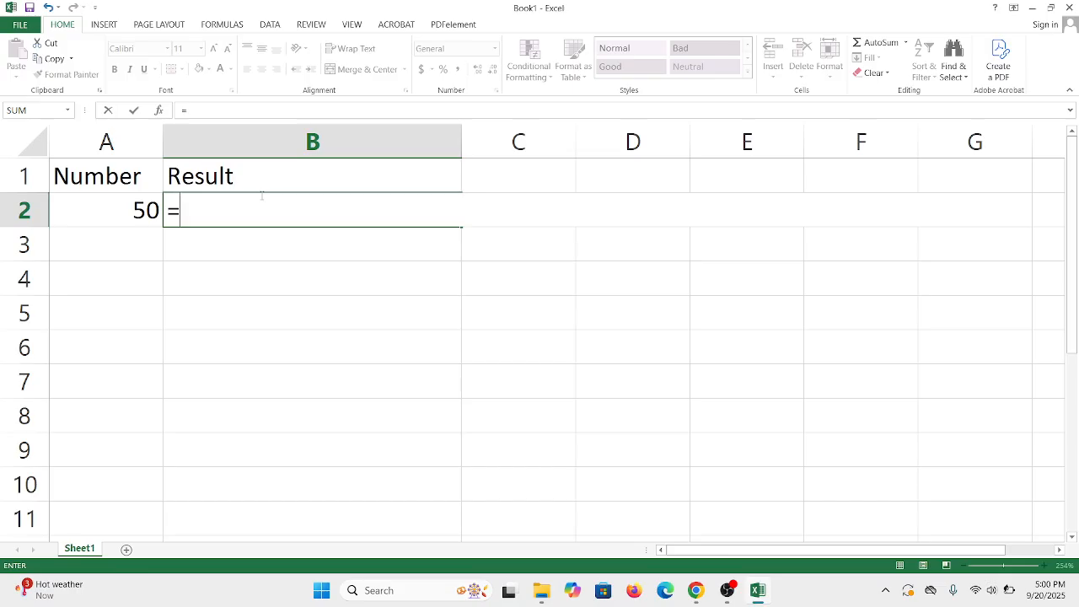
{"action": "type", "text": "if("}
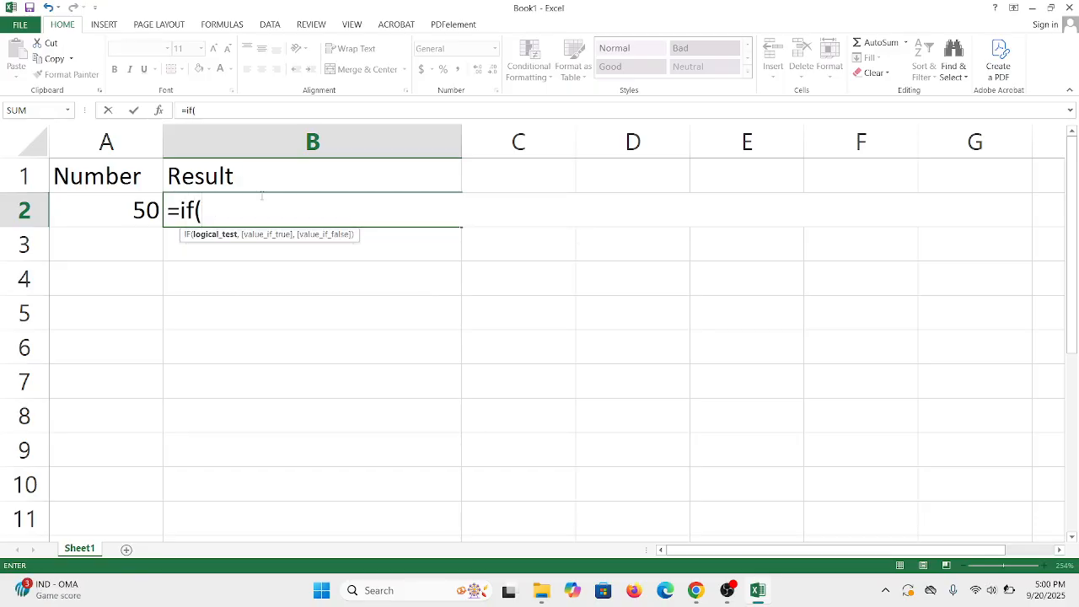
{"action": "left_click", "coordinate": [119, 220]}
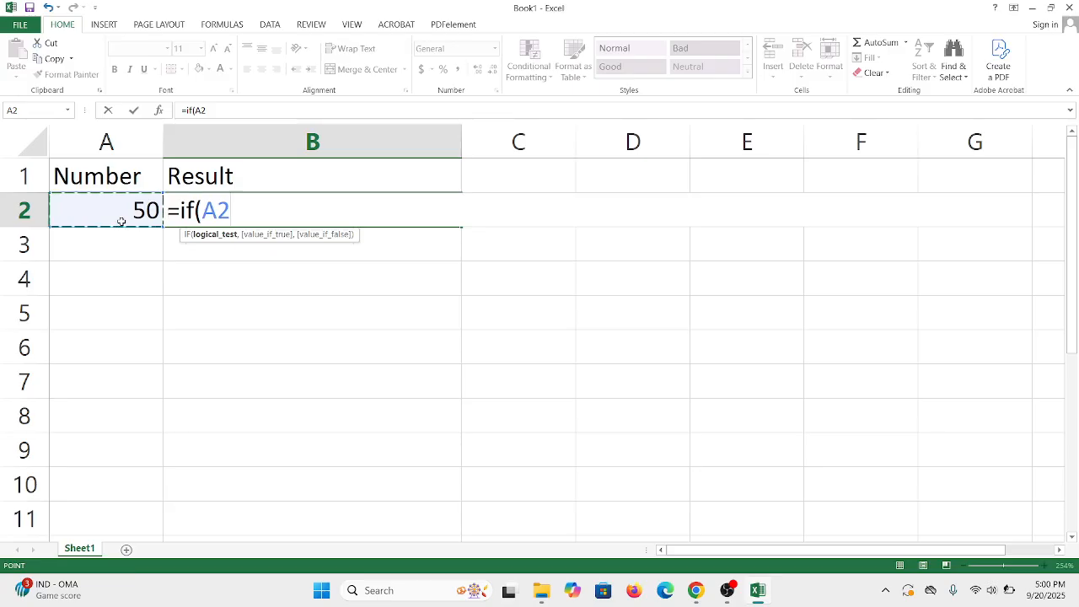
Set the new IF formula's logical test to A2>33 and open its value-if-true text argument
{"action": "type", "text": "<"}
{"action": "key", "text": "BackSpace"}
{"action": "type", "text": ">"}
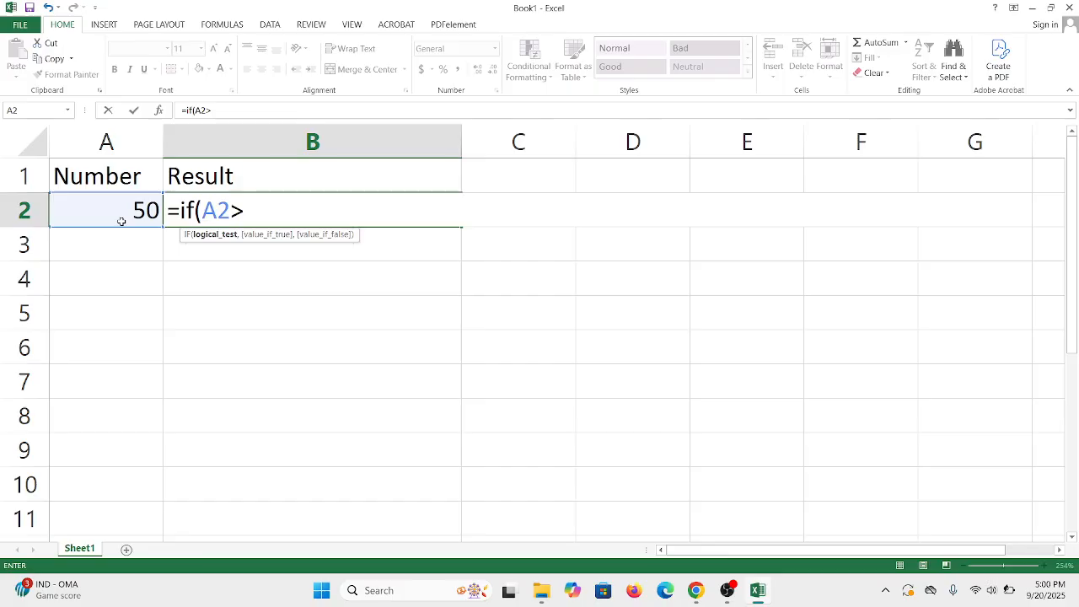
{"action": "key", "text": "BackSpace"}
{"action": "type", "text": "<"}
{"action": "key", "text": "BackSpace"}
{"action": "type", "text": ">33"}
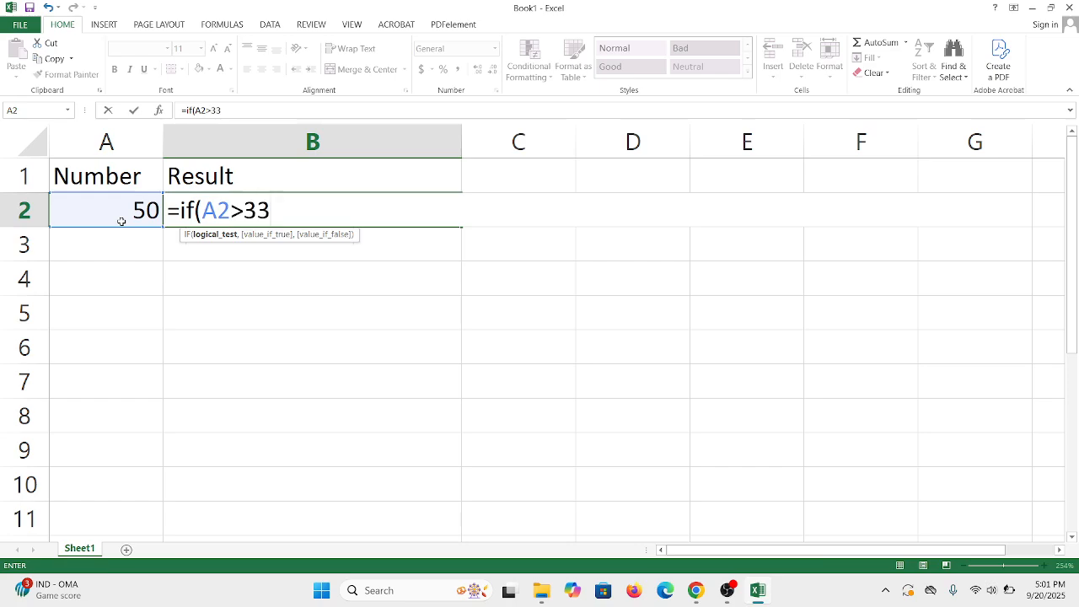
{"action": "key", "text": "BackSpace"}
{"action": "key", "text": "BackSpace"}
{"action": "type", "text": "33,\""}
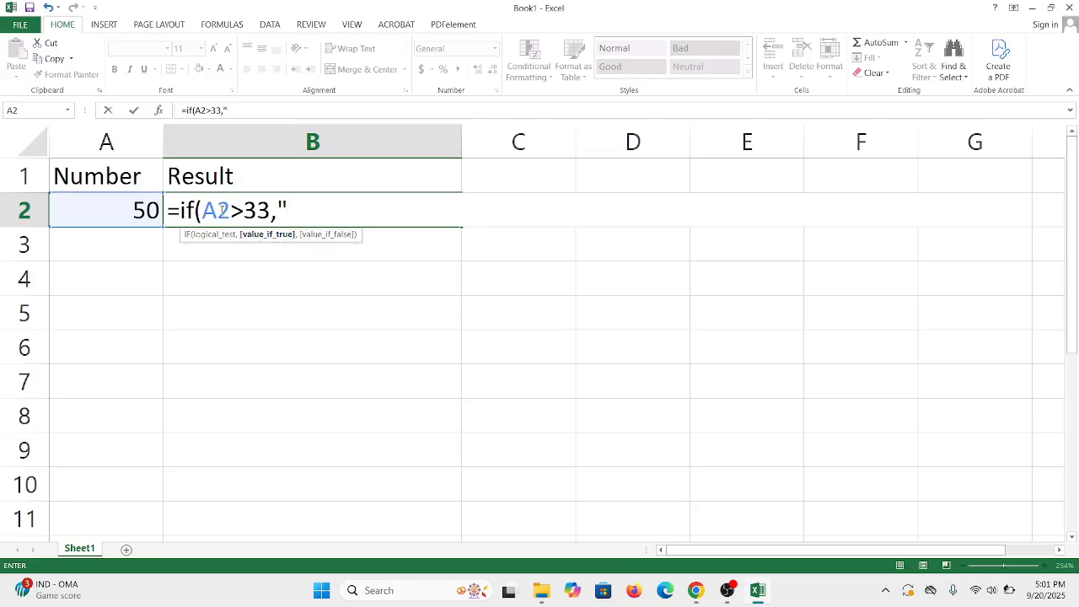
Add "Pass" as the value-if-true text and "Fail" as the value-if-false text, and complete the IF formula in B2
{"action": "left_click_drag", "start_coordinate": [203, 211], "coordinate": [275, 210]}
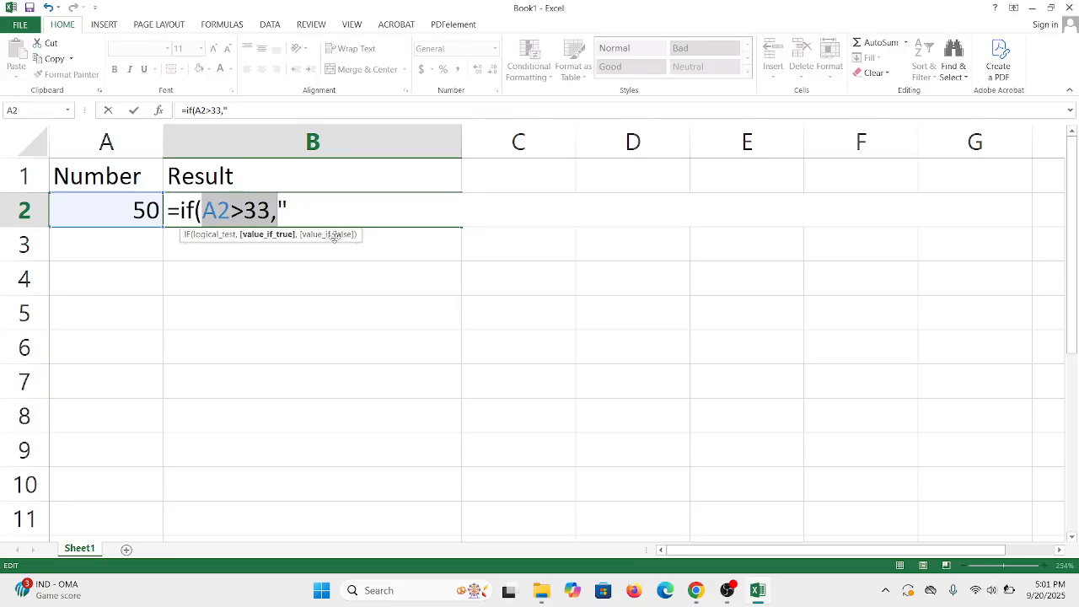
{"action": "left_click_drag", "start_coordinate": [201, 211], "coordinate": [282, 213]}
{"action": "left_click", "coordinate": [293, 213]}
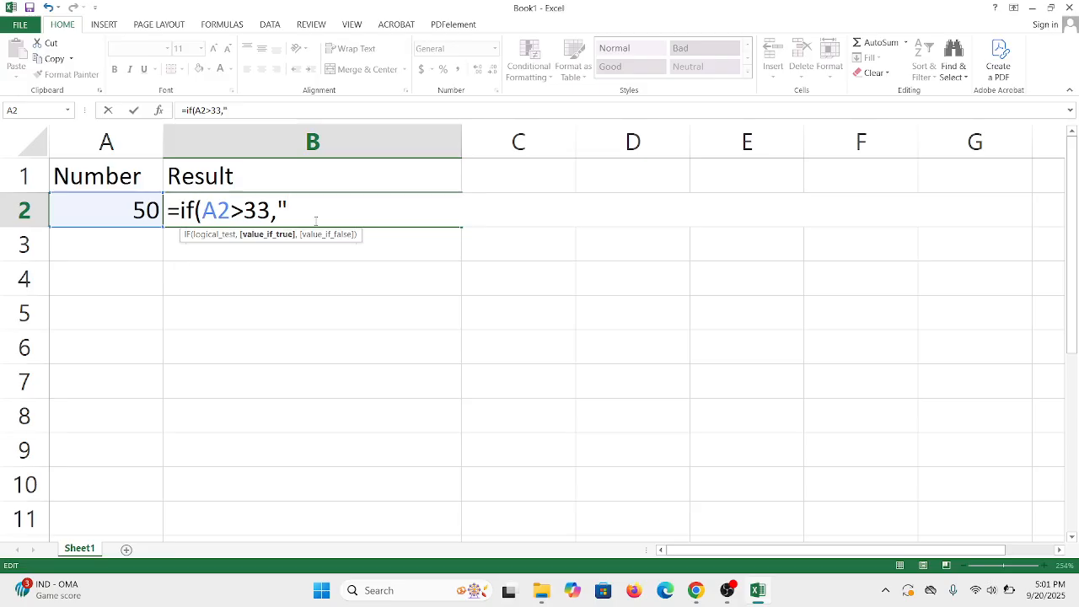
{"action": "type", "text": "Pass\","}
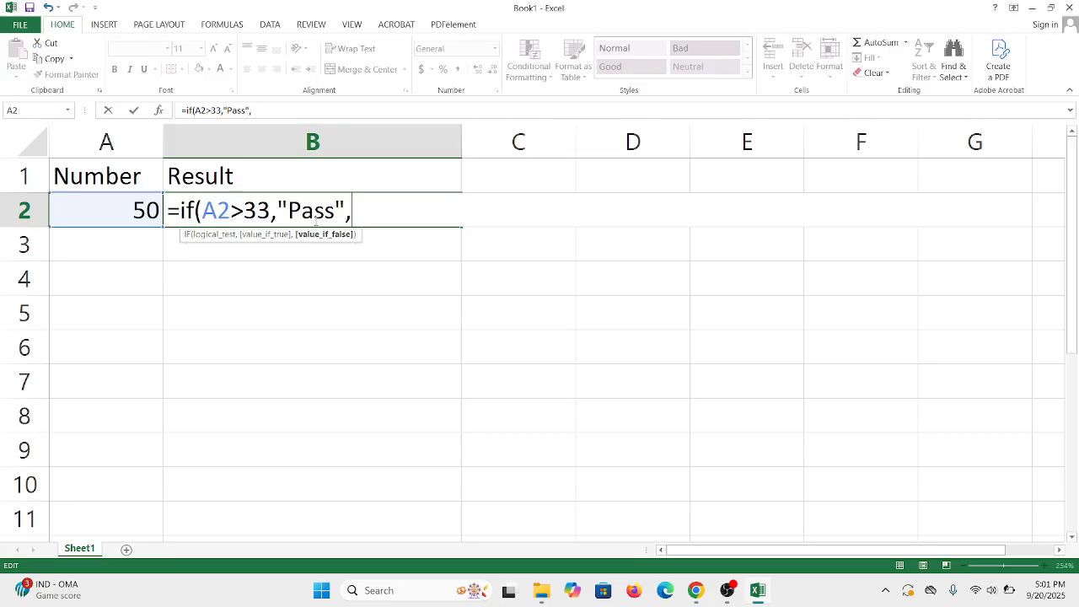
{"action": "type", "text": "\""}
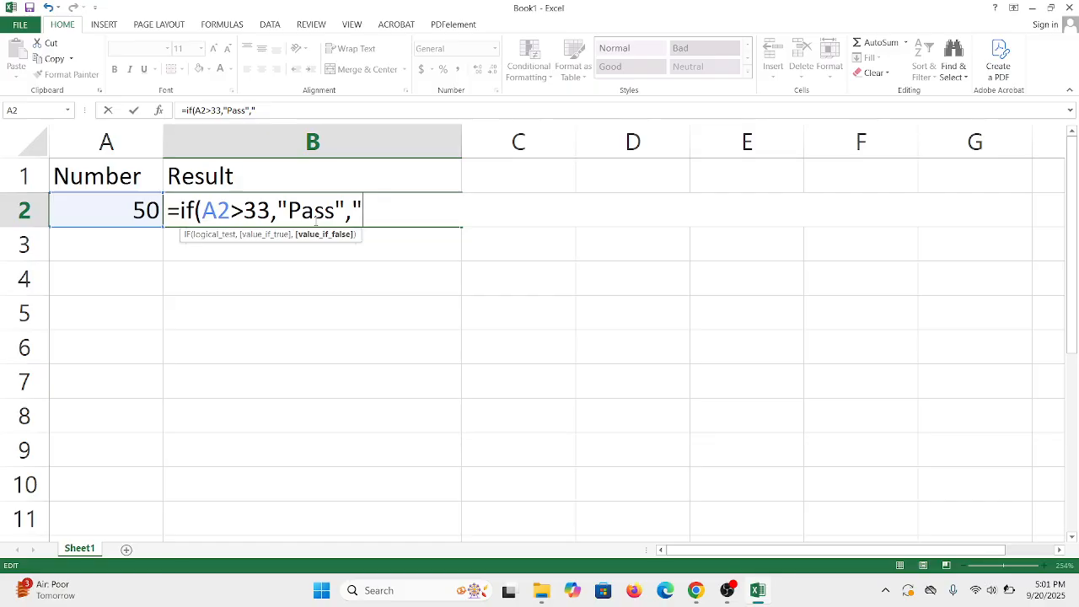
{"action": "type", "text": "Fail\")"}
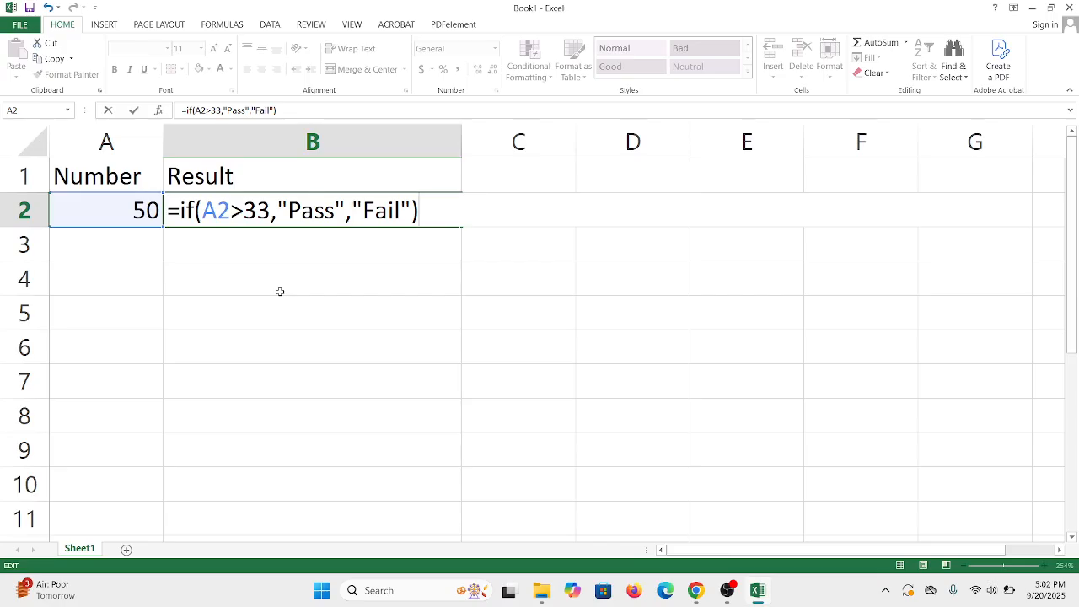
{"action": "key", "text": "Return"}
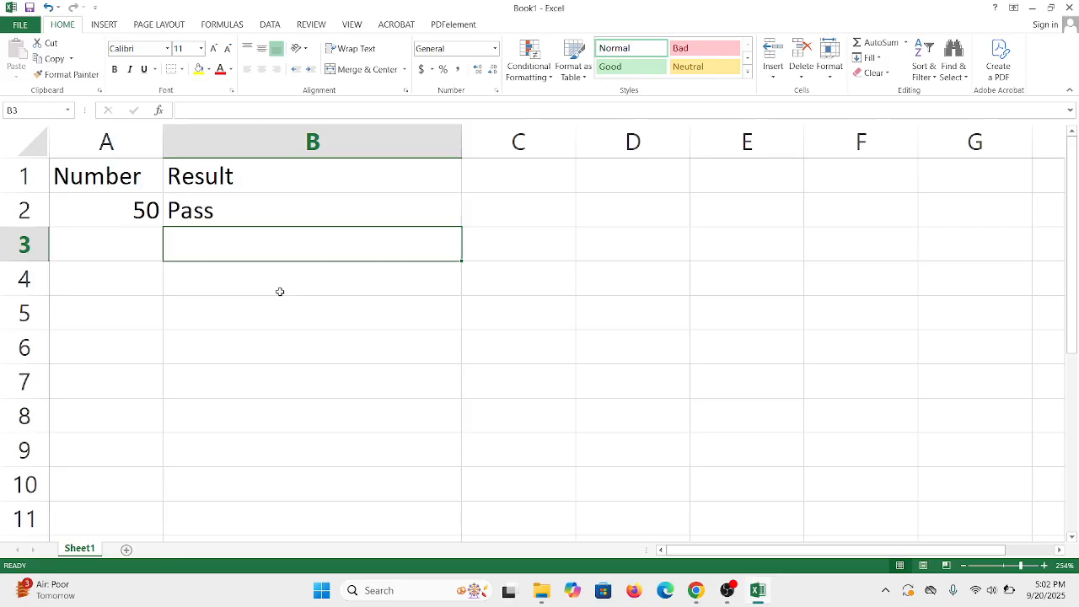
Change the logical test of the IF formula in B2 to A2<33
{"action": "left_click", "coordinate": [101, 213]}
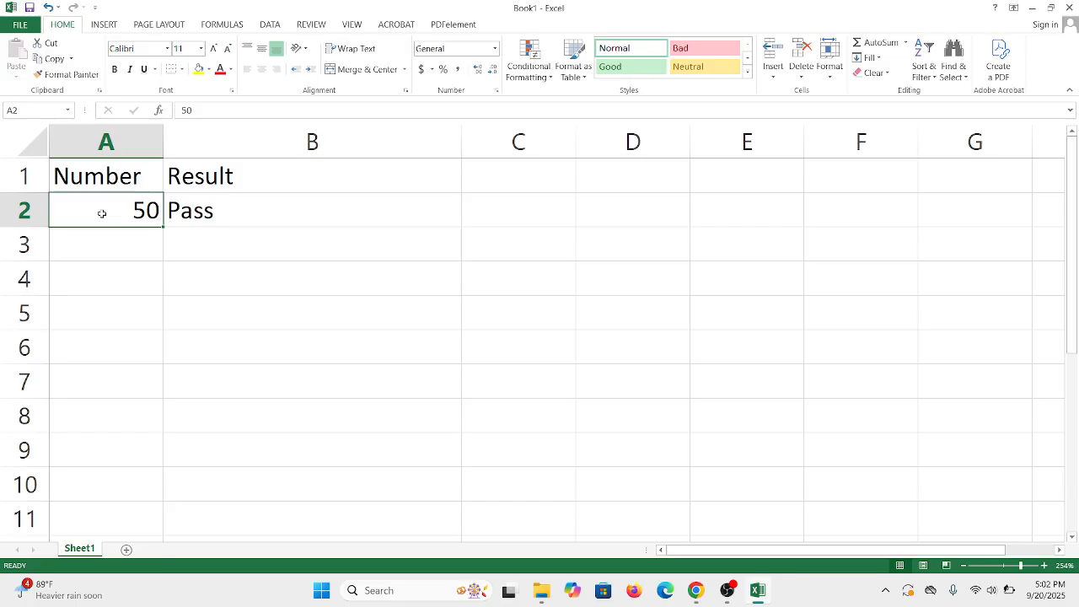
{"action": "double_click", "coordinate": [224, 209]}
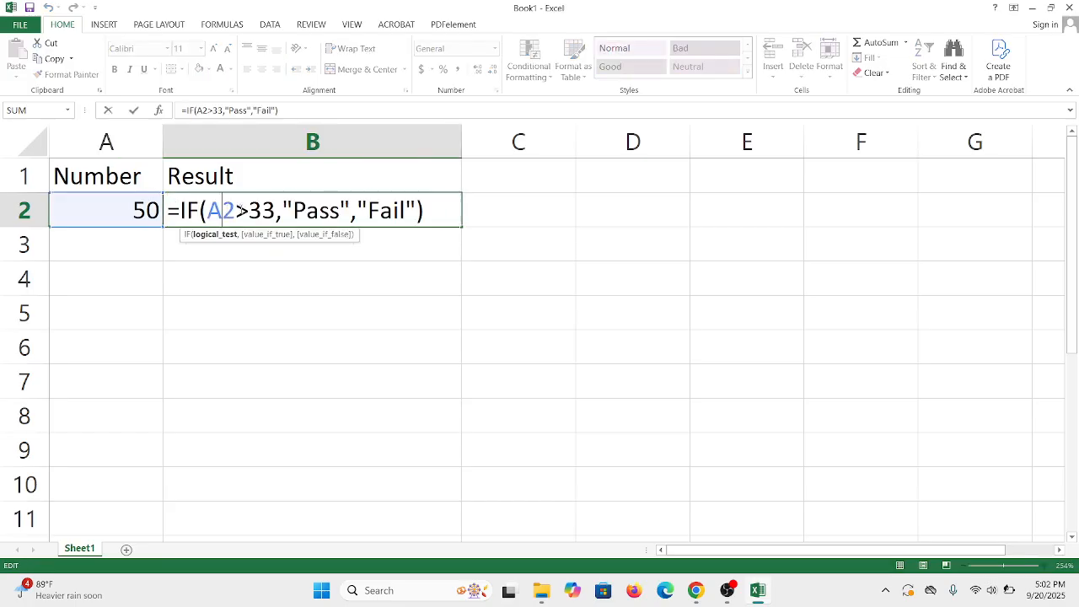
{"action": "left_click", "coordinate": [259, 210]}
{"action": "key", "text": "Left"}
{"action": "key", "text": "BackSpace"}
{"action": "type", "text": "<"}
{"action": "key", "text": "Return"}
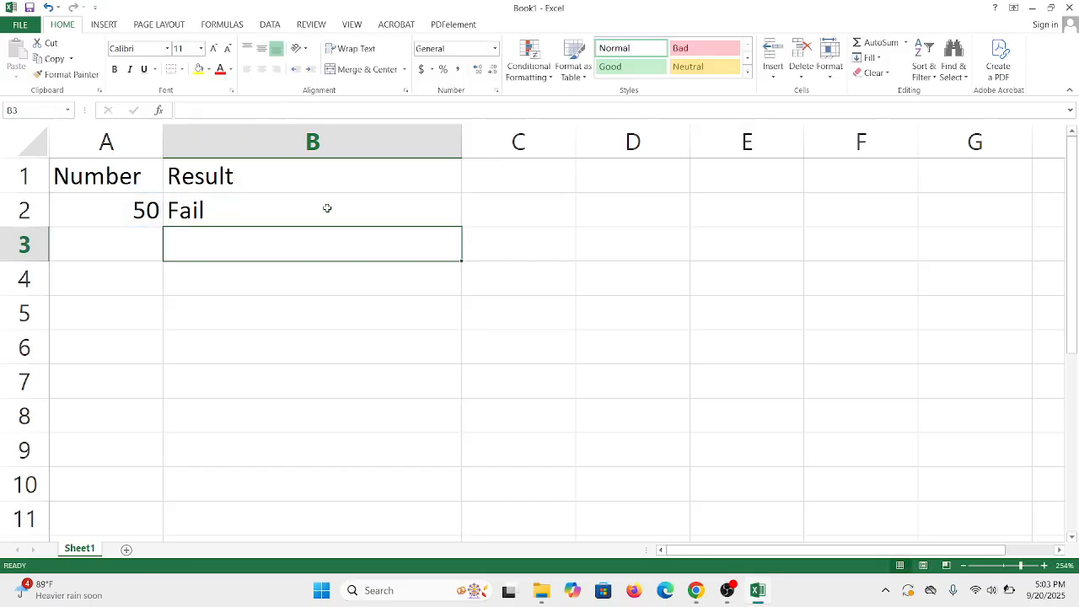
Switch the comparison operator in B2's IF formula back to greater than, making the logical test A2>33
{"action": "double_click", "coordinate": [277, 203]}
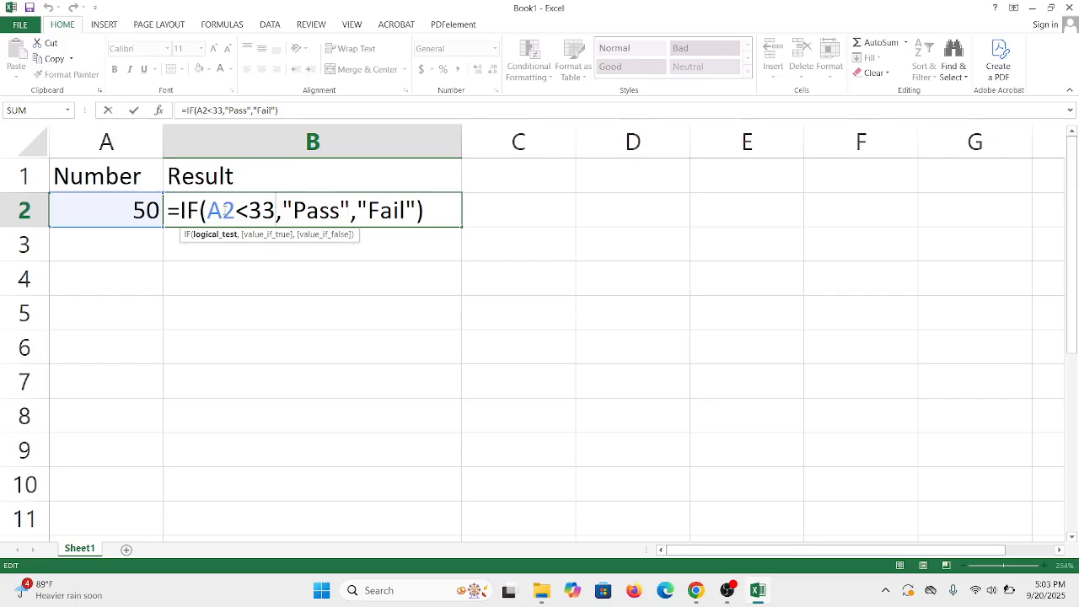
{"action": "left_click_drag", "start_coordinate": [208, 210], "coordinate": [276, 210]}
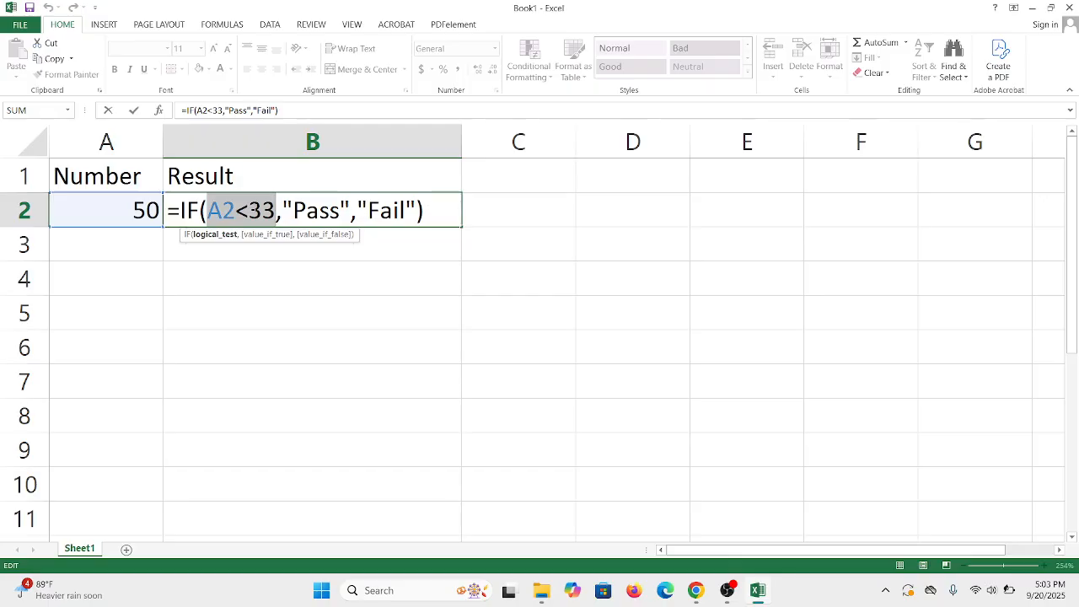
{"action": "left_click", "coordinate": [249, 210]}
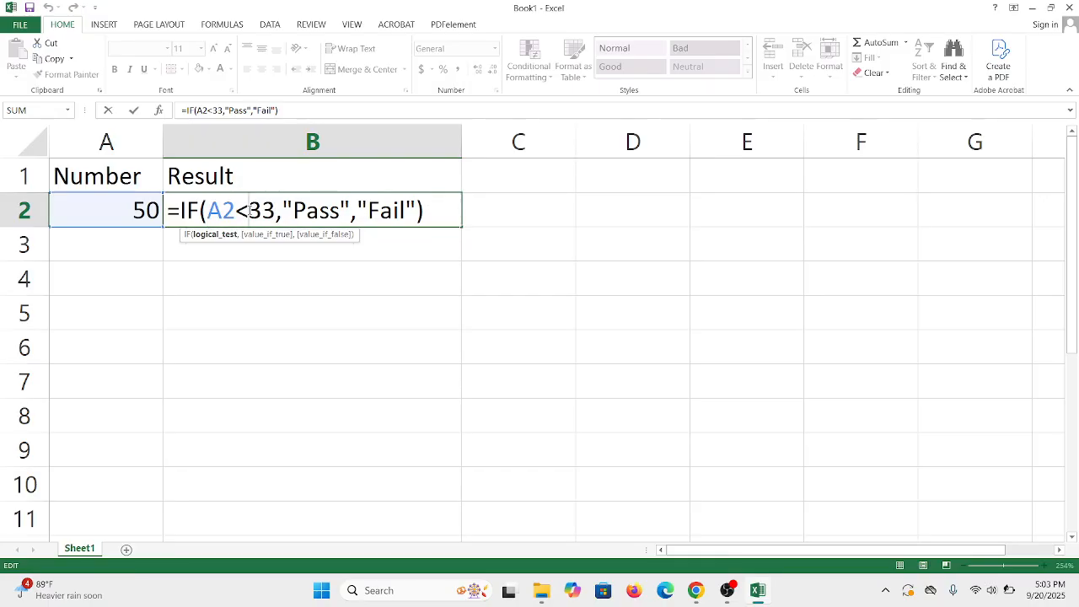
{"action": "key", "text": "BackSpace"}
{"action": "type", "text": ">"}
{"action": "key", "text": "Return"}
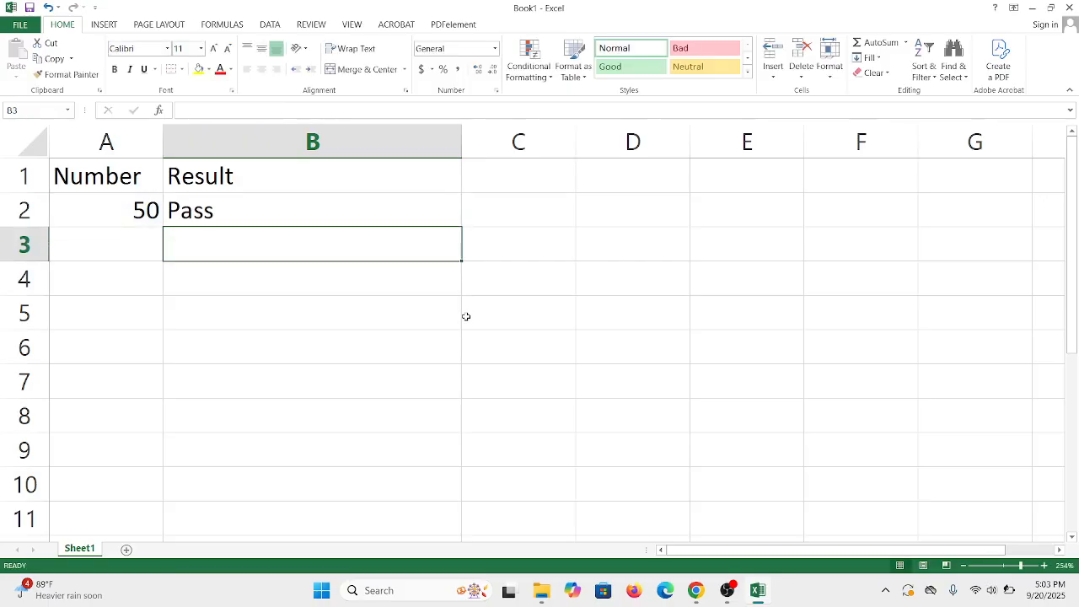
Enter 33 as the number in cell A2
{"action": "left_click", "coordinate": [89, 202]}
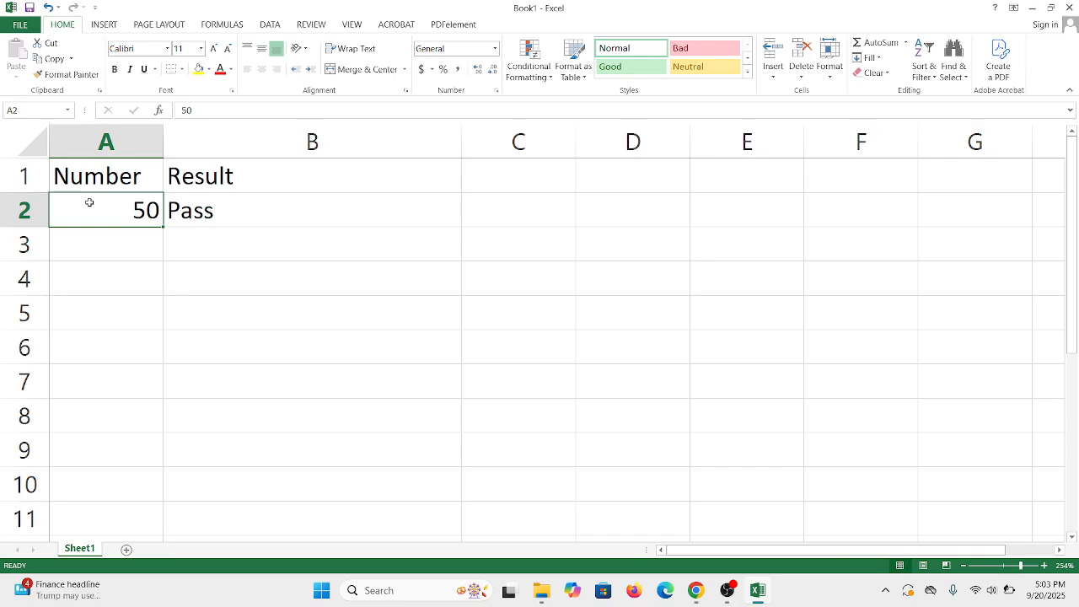
{"action": "type", "text": "33"}
{"action": "key", "text": "Return"}
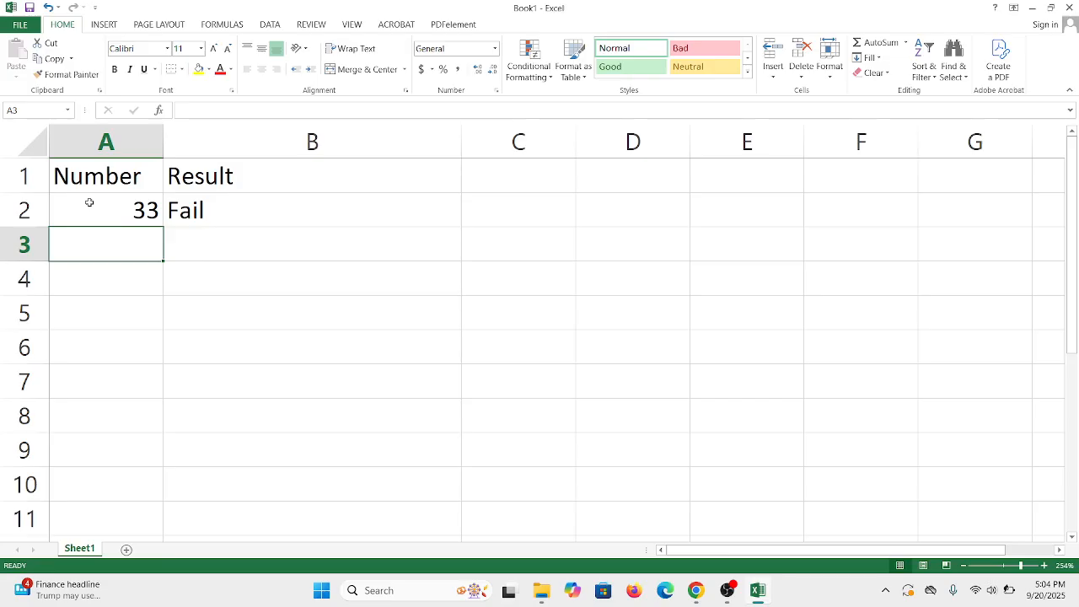
Add an equals sign to the comparison in B2's IF formula so the logical test is A2>=33
{"action": "left_click", "coordinate": [208, 211]}
{"action": "double_click", "coordinate": [208, 211]}
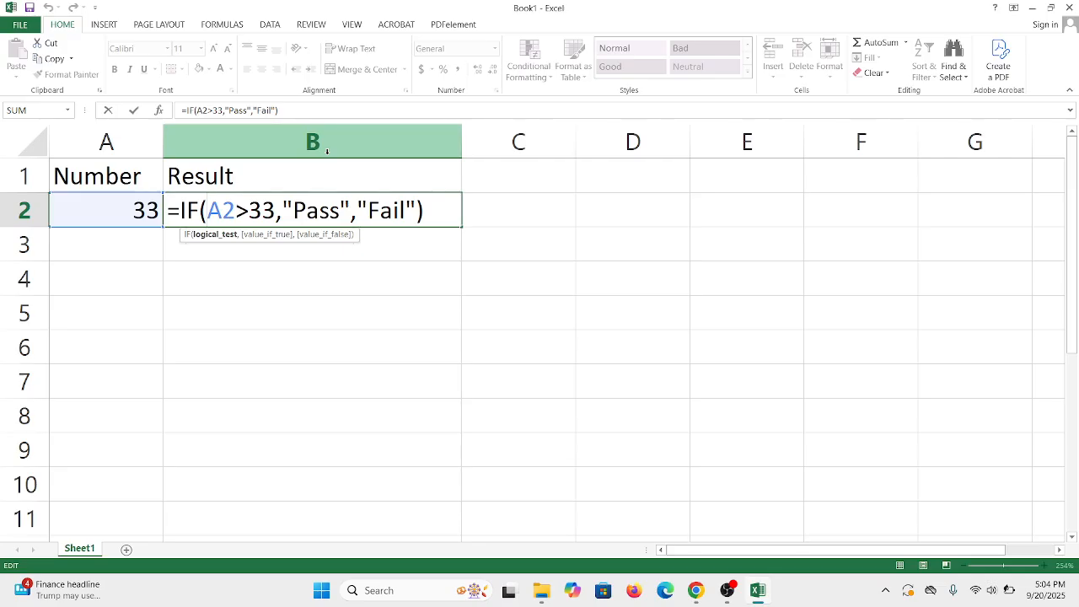
{"action": "left_click", "coordinate": [249, 210]}
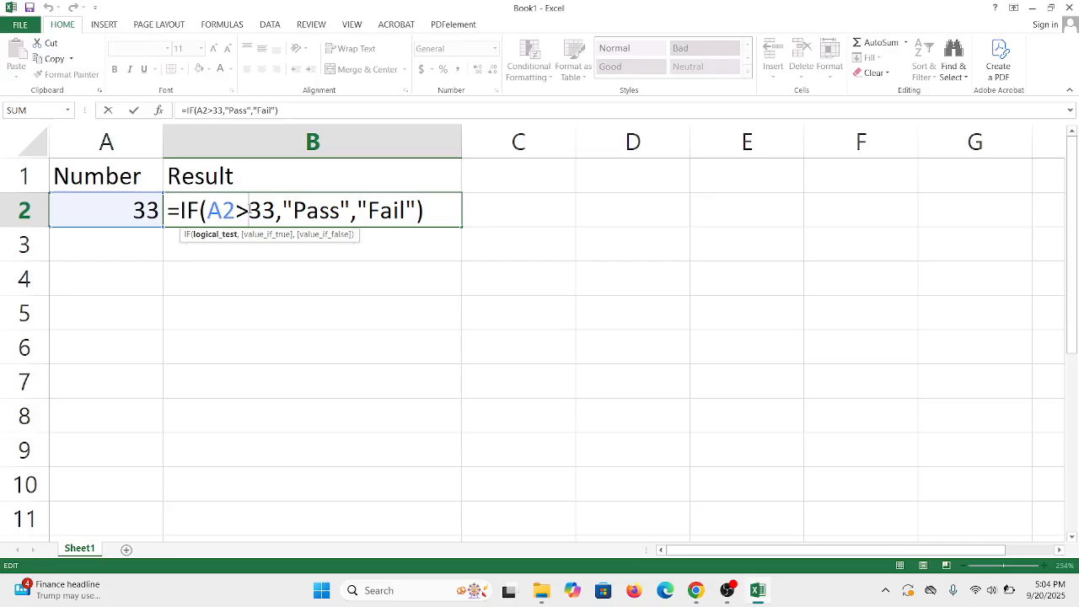
{"action": "type", "text": "="}
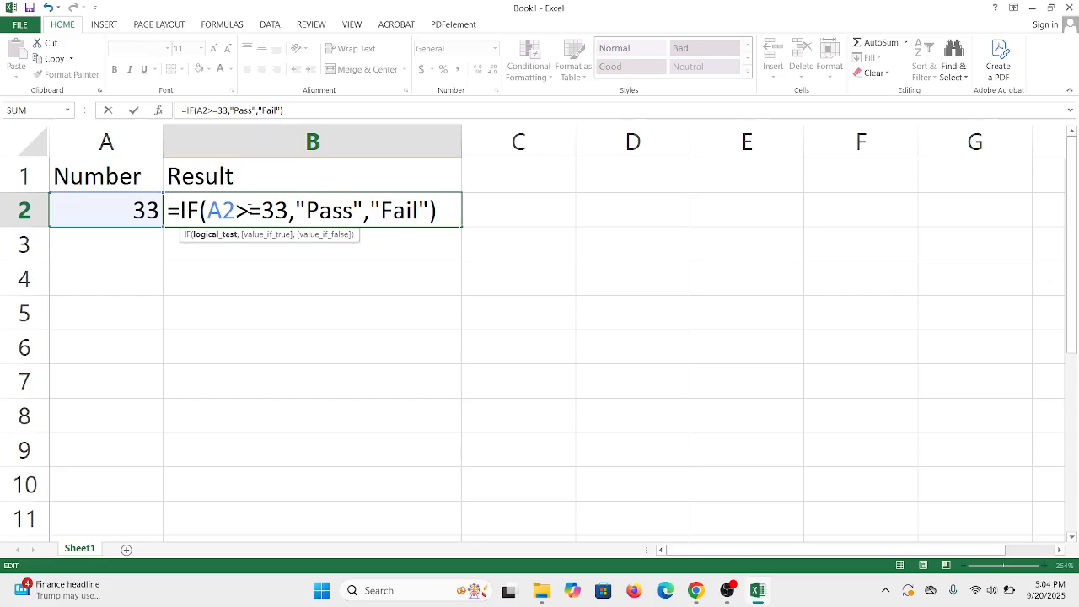
{"action": "key", "text": "Return"}
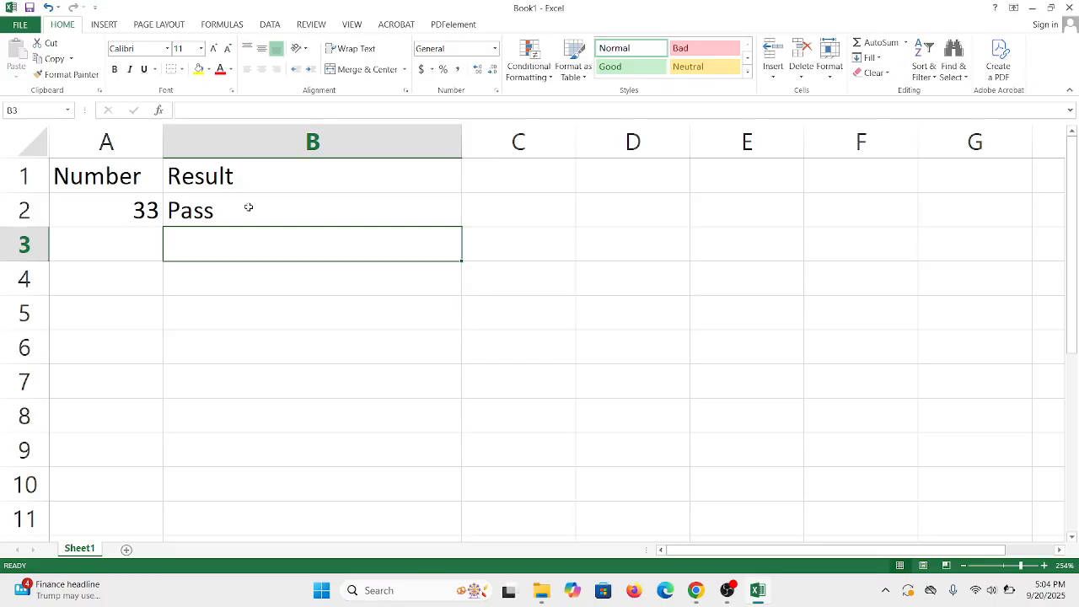
Remove the equals sign from B2's logical test, put it back as A2>=33, and complete the formula
{"action": "left_click", "coordinate": [249, 207]}
{"action": "double_click", "coordinate": [249, 207]}
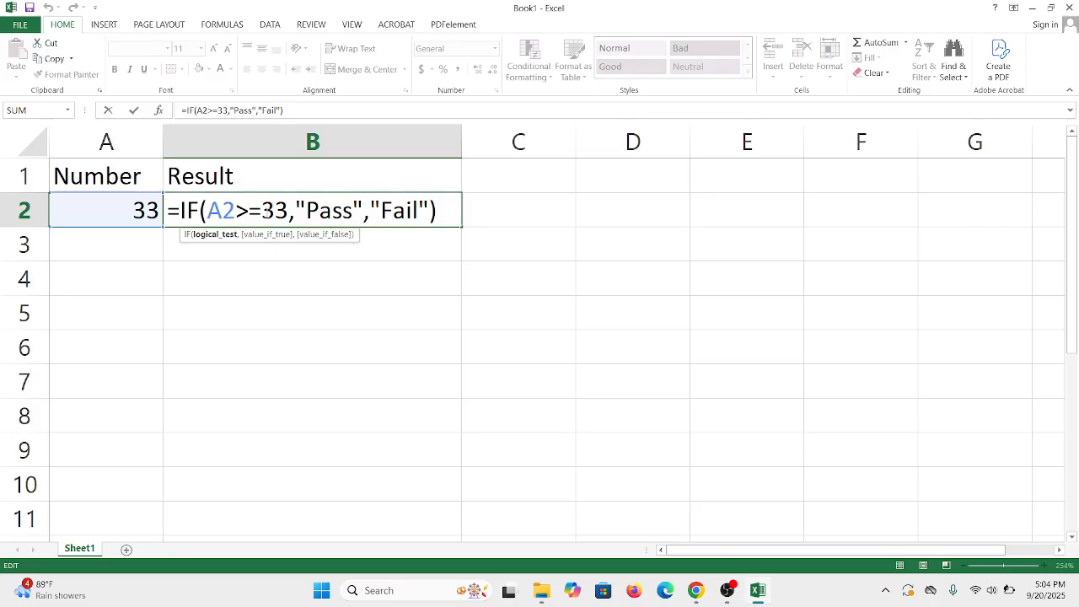
{"action": "key", "text": "BackSpace"}
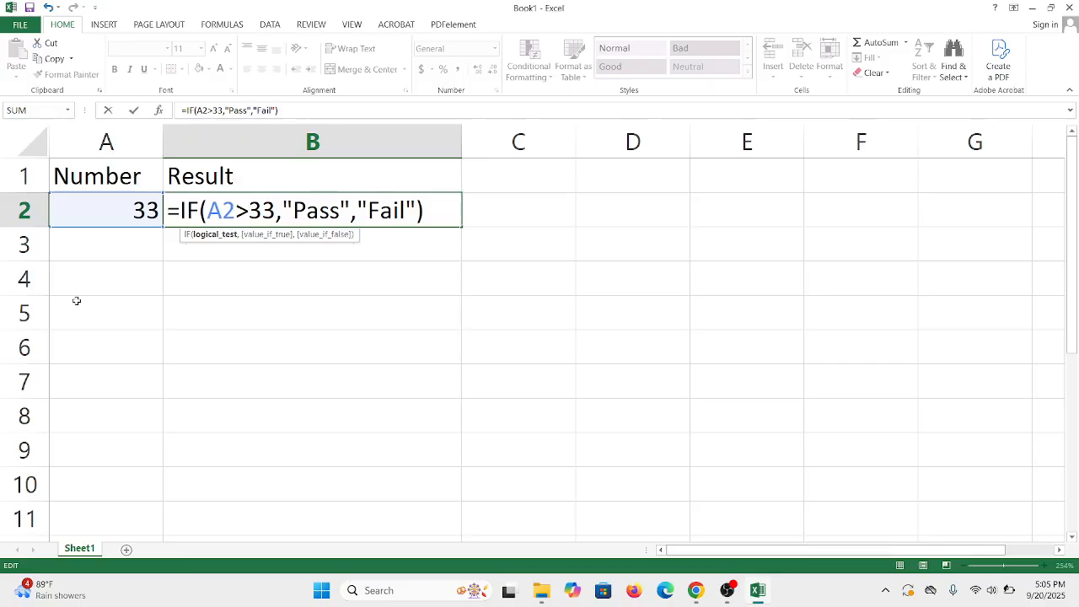
{"action": "type", "text": "="}
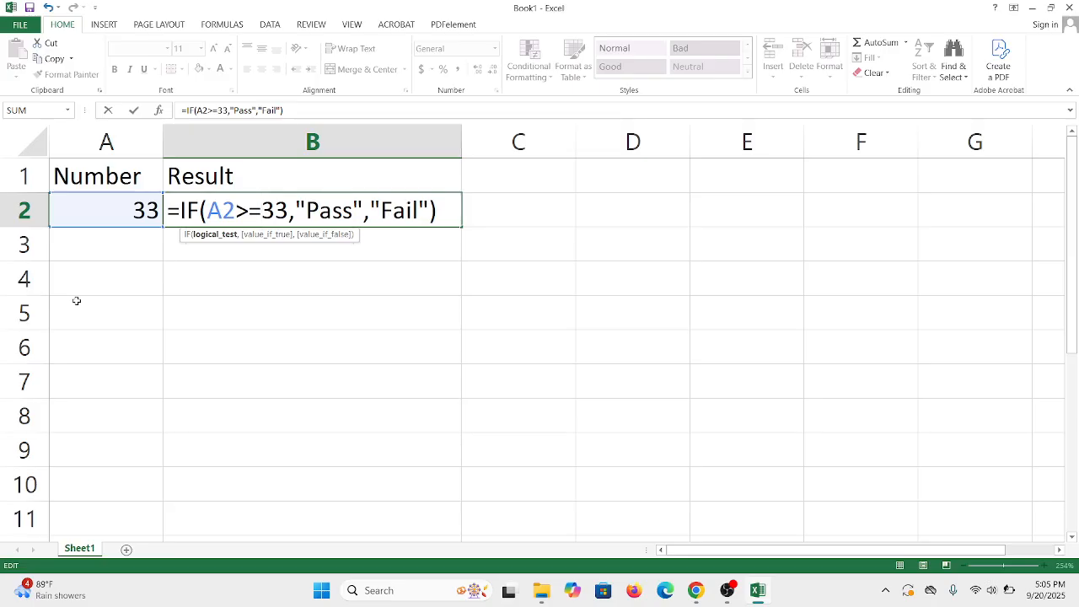
{"action": "key", "text": "Return"}
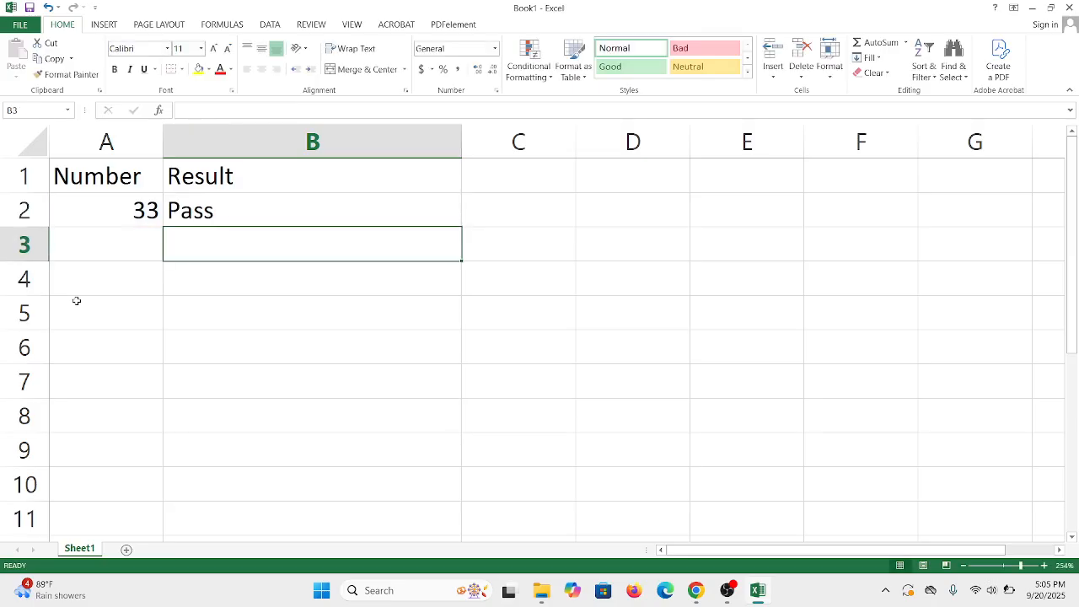
Change the logical test of the IF formula in B2 to A2>32 and complete it
{"action": "double_click", "coordinate": [262, 212]}
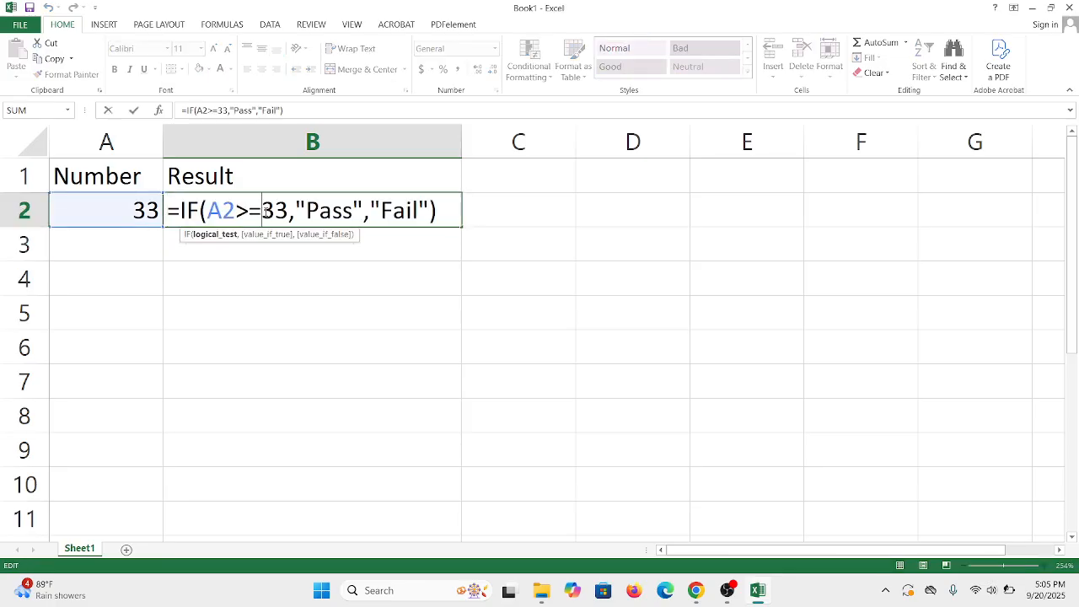
{"action": "key", "text": "BackSpace"}
{"action": "key", "text": "Right"}
{"action": "key", "text": "Right"}
{"action": "key", "text": "BackSpace"}
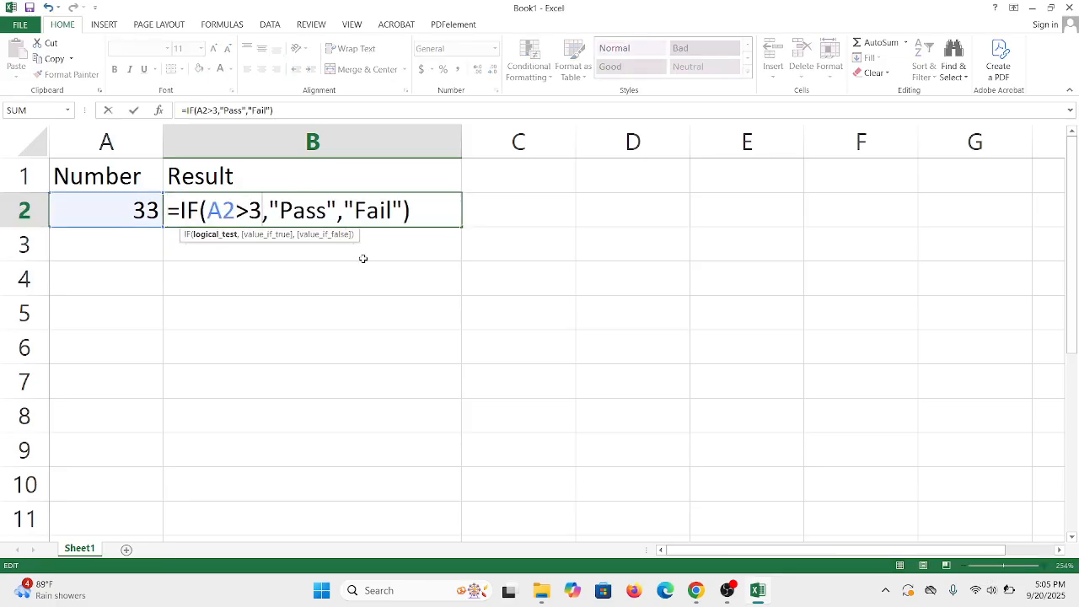
{"action": "type", "text": "2"}
{"action": "key", "text": "Return"}
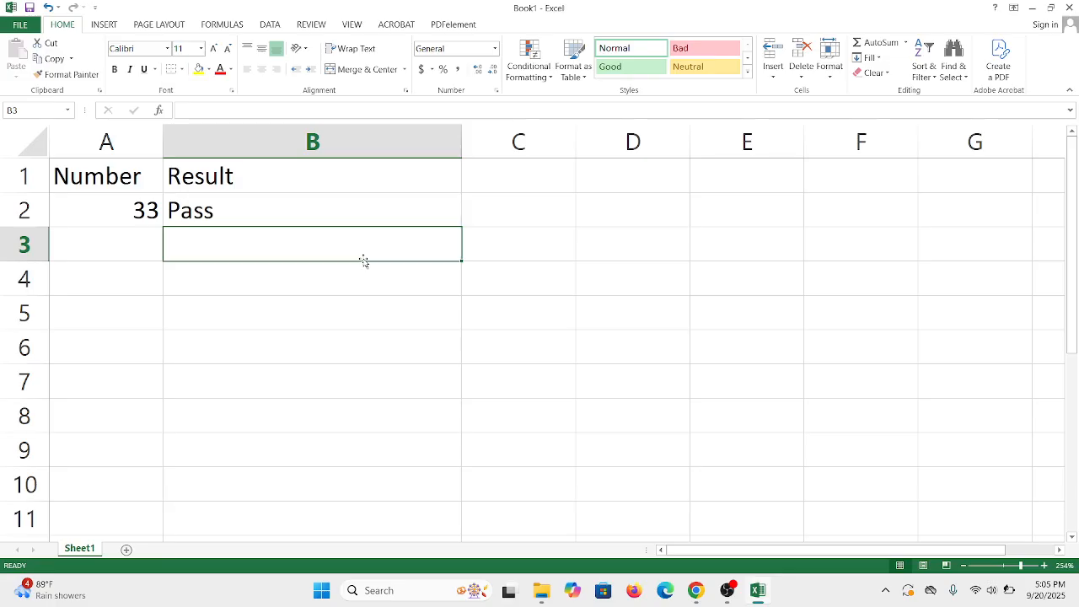
Review the IF formula in B2, leave the cell, and close the workbook without saving its changes
{"action": "double_click", "coordinate": [338, 216]}
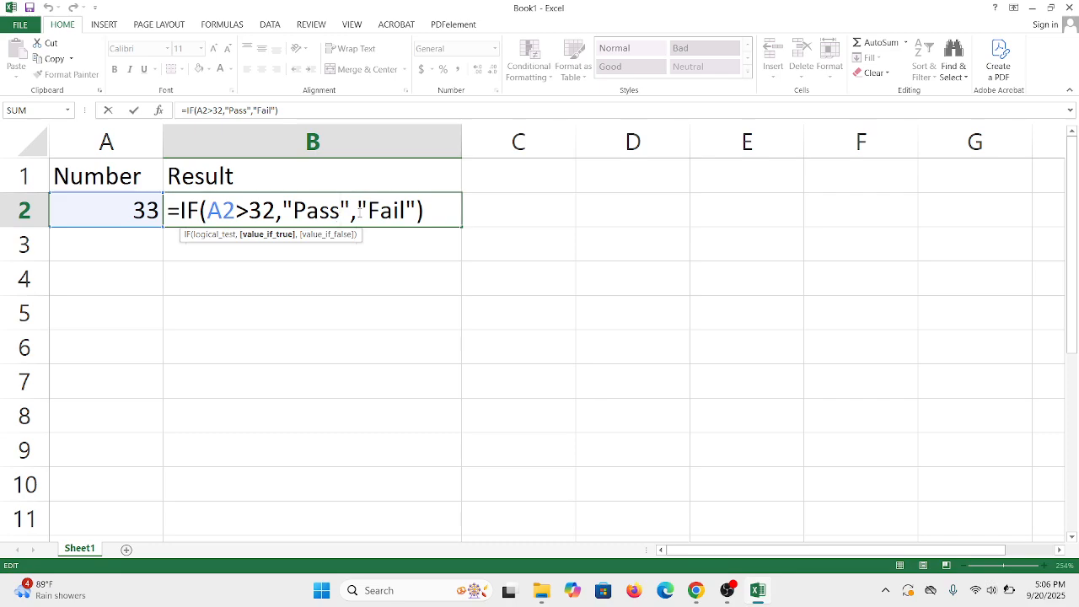
{"action": "left_click", "coordinate": [787, 210]}
{"action": "left_click", "coordinate": [1068, 8]}
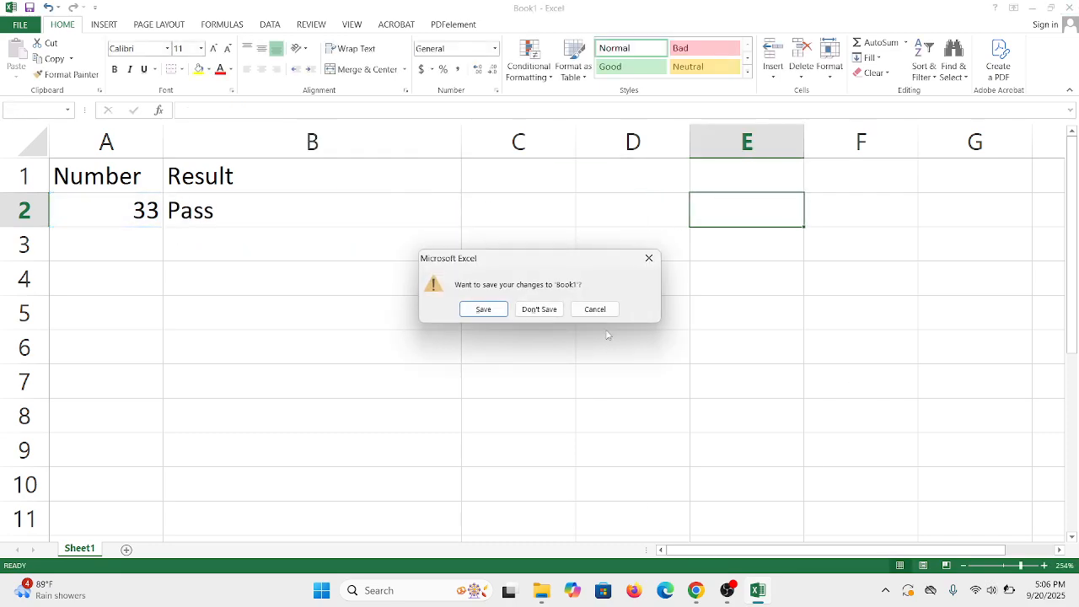
{"action": "left_click", "coordinate": [538, 309]}
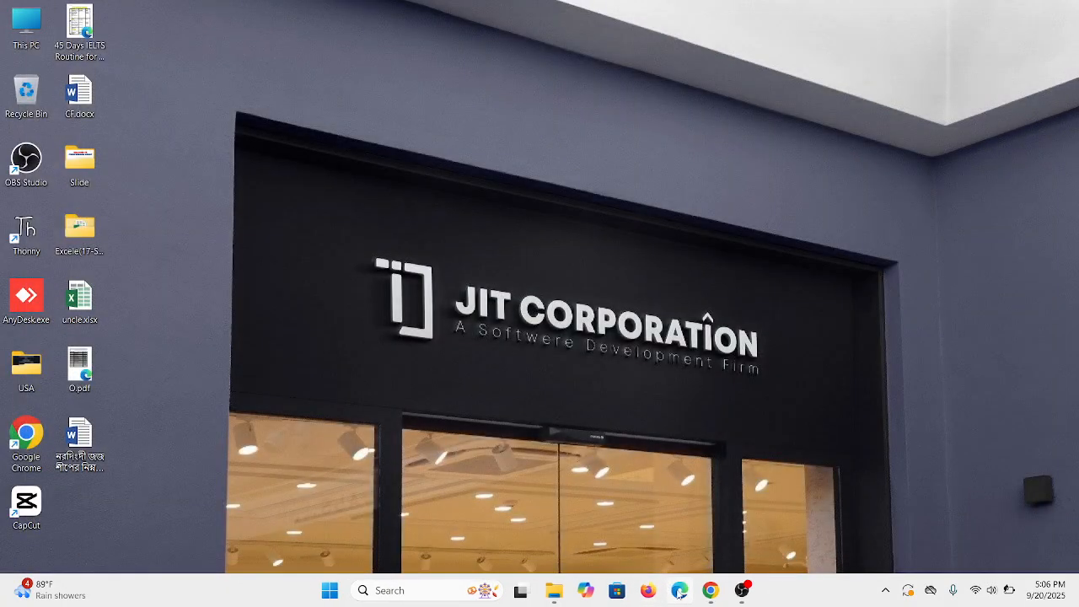